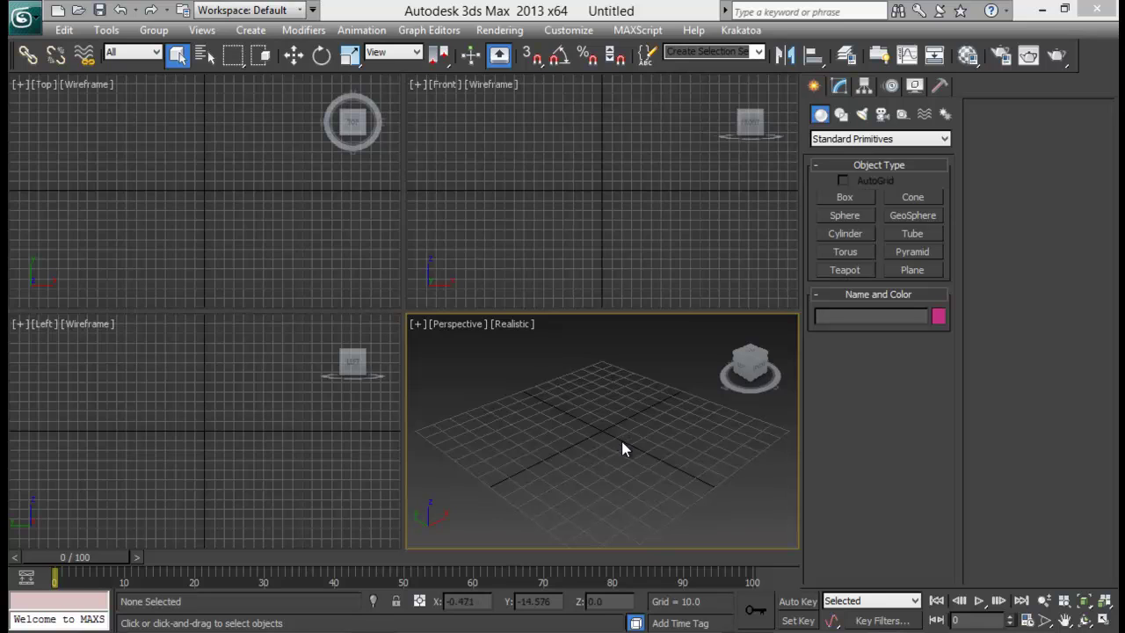
- Run the Spline Rope script from the scripts folder on Local Disk (D:) and place its dialog over the viewports
left_click(637, 30)
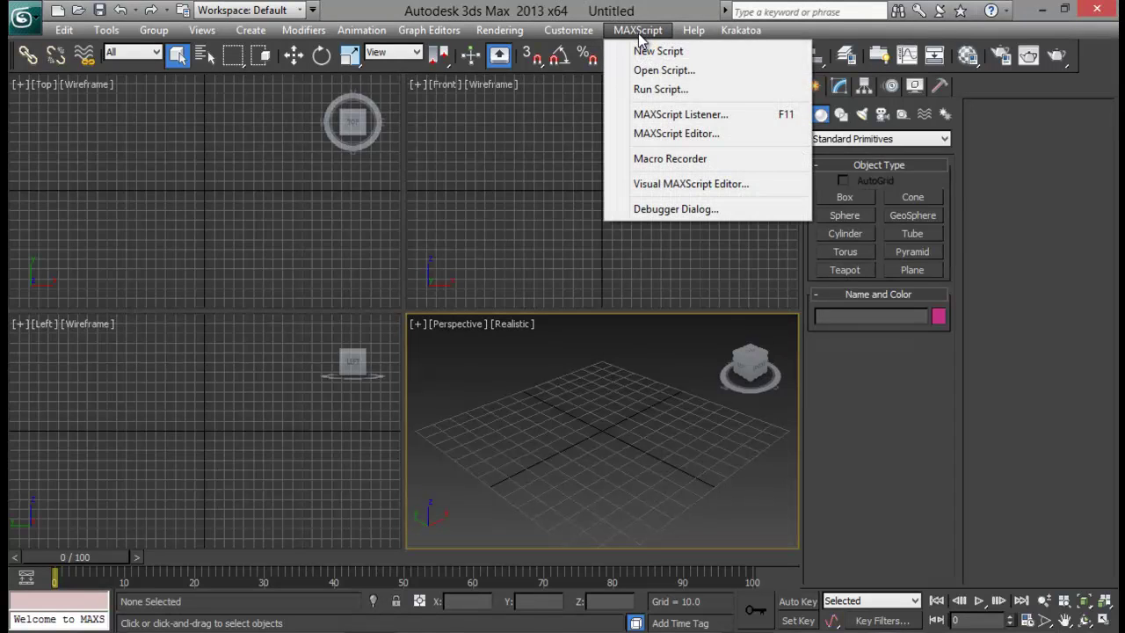
left_click(663, 92)
left_click(261, 43)
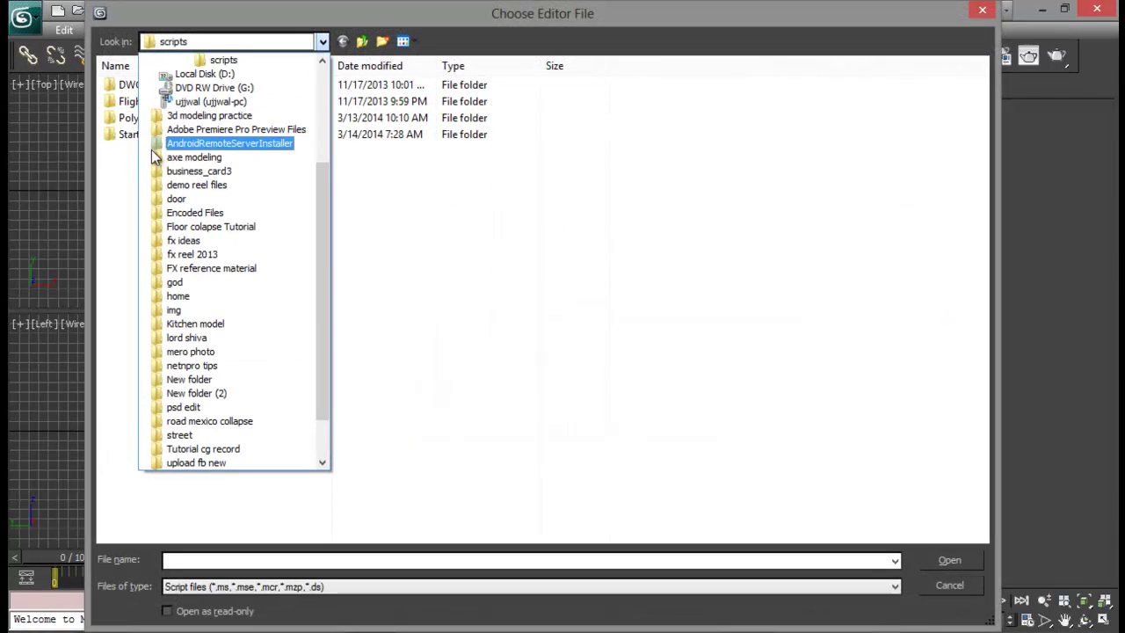
scroll(201, 186, "up", 2)
left_click(200, 156)
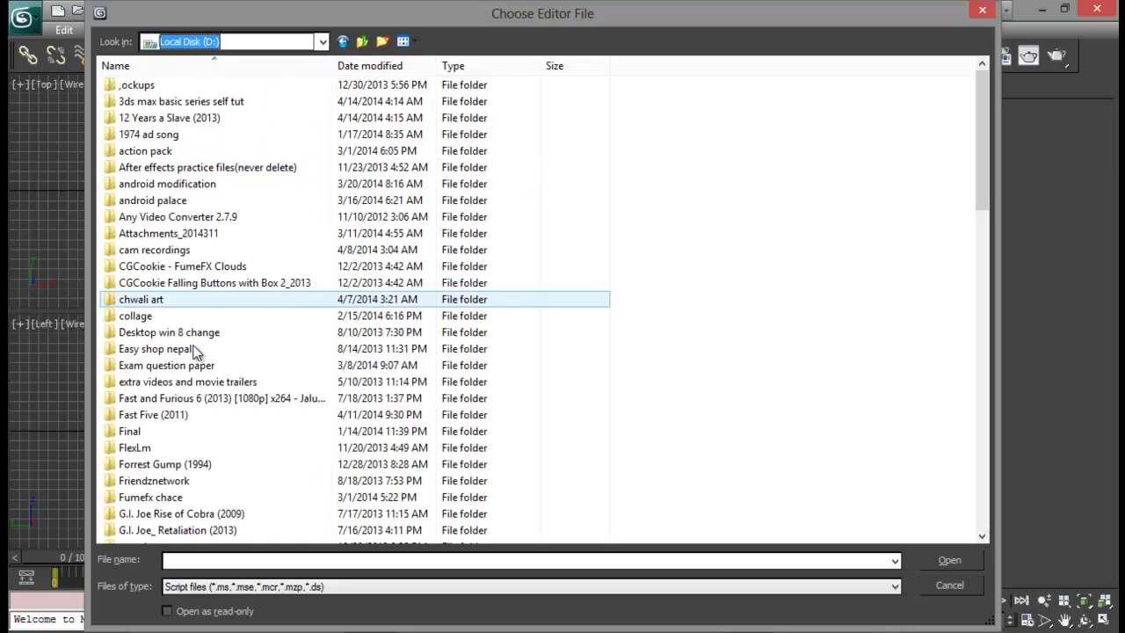
key("s")
key("c")
double_click(145, 134)
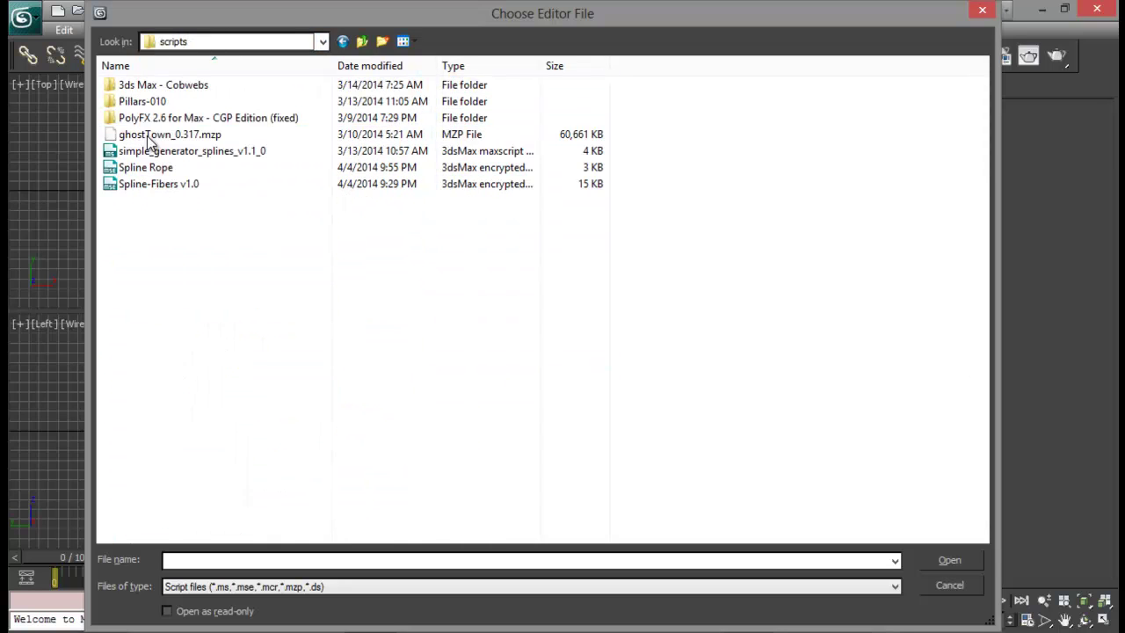
left_click(150, 167)
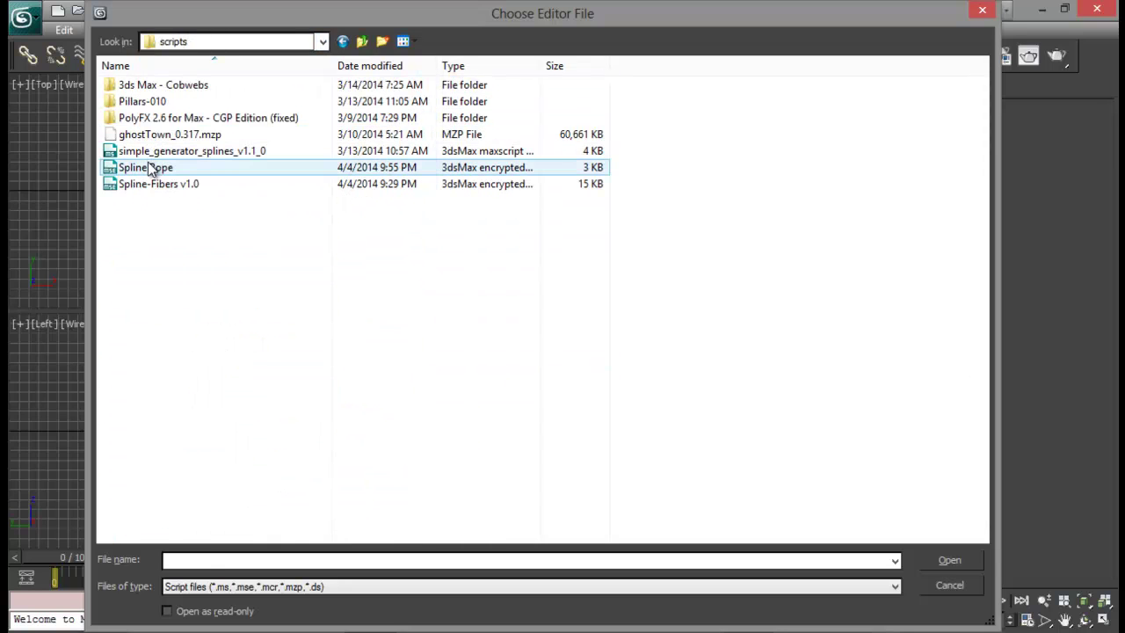
left_click(953, 562)
left_click_drag(524, 269, 156, 183)
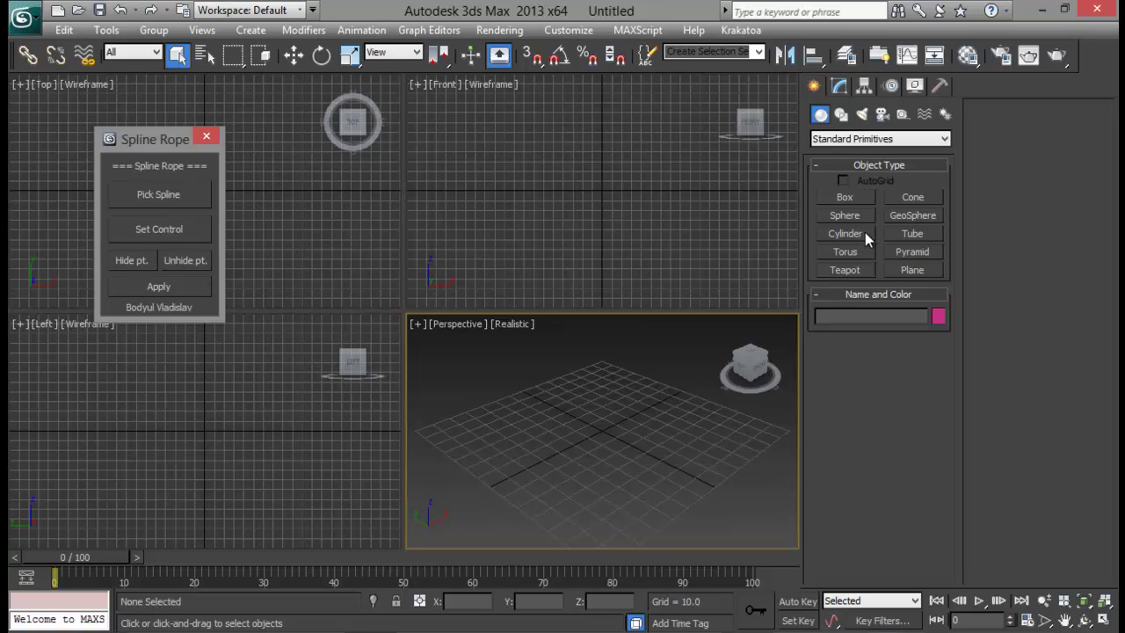
left_click_drag(168, 139, 262, 191)
- Draw an open, S-shaped Line spline with curved Bezier points on the grid in the Perspective viewport
left_click(841, 115)
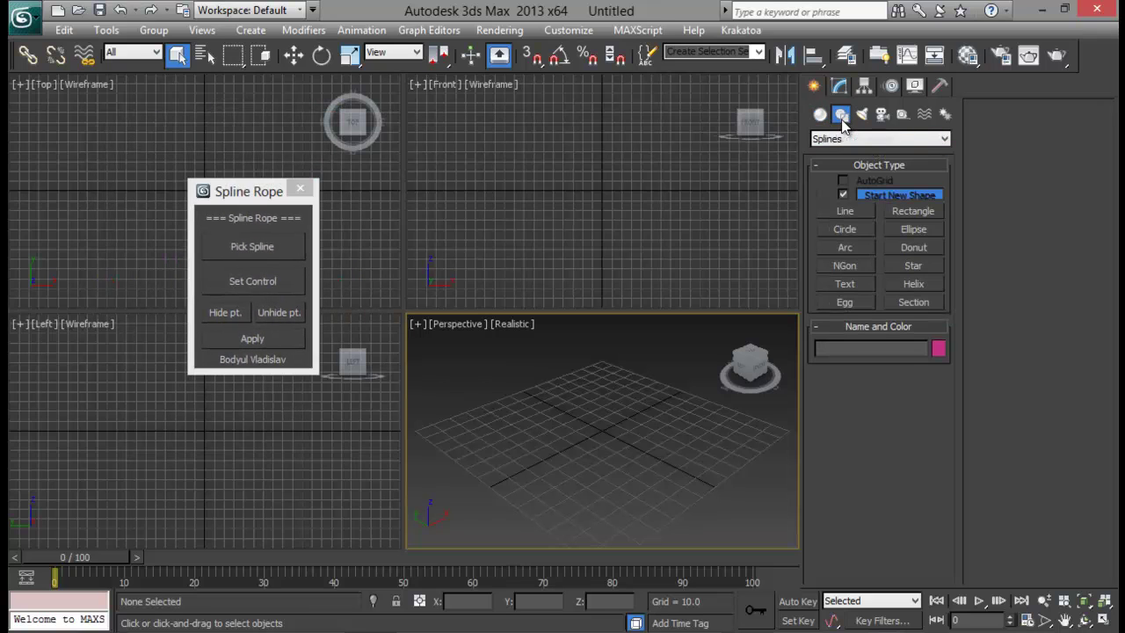
left_click(845, 211)
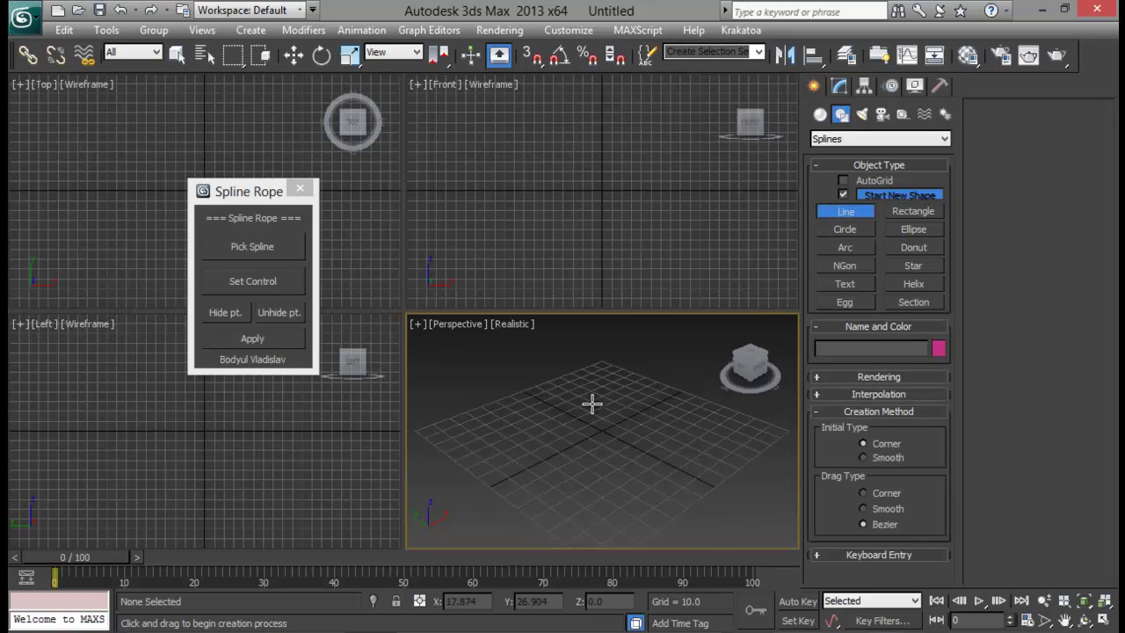
left_click(662, 413)
left_click_drag(585, 391, 571, 415)
left_click_drag(594, 472, 589, 481)
right_click(502, 389)
right_click(501, 384)
middle_click_drag(623, 414, 593, 406, "alt")
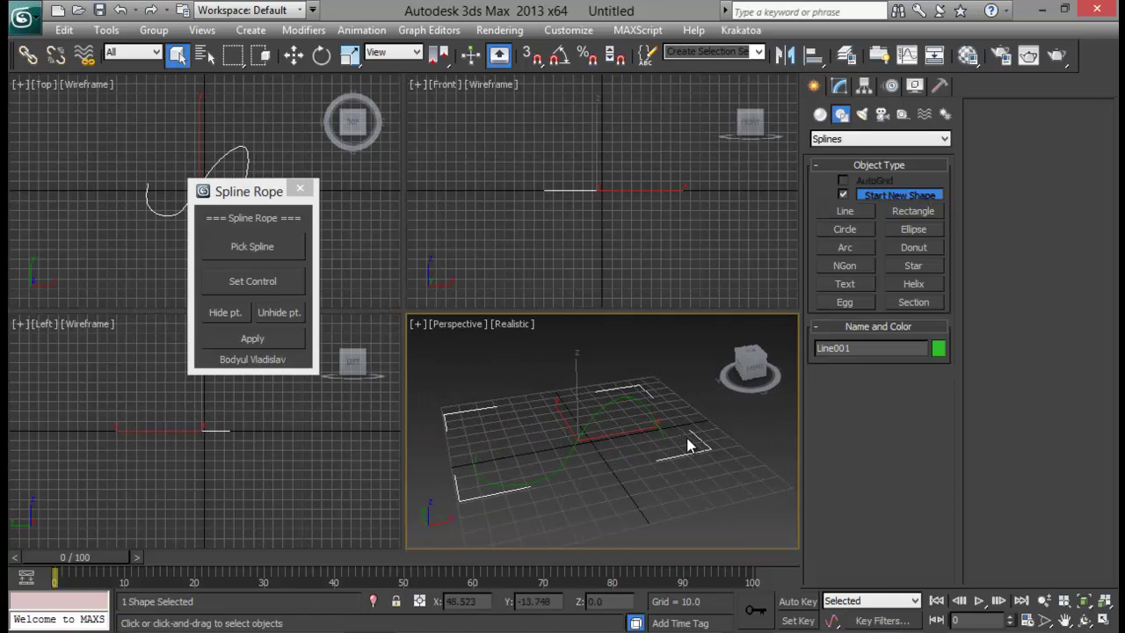
middle_click_drag(557, 437, 585, 394, "alt")
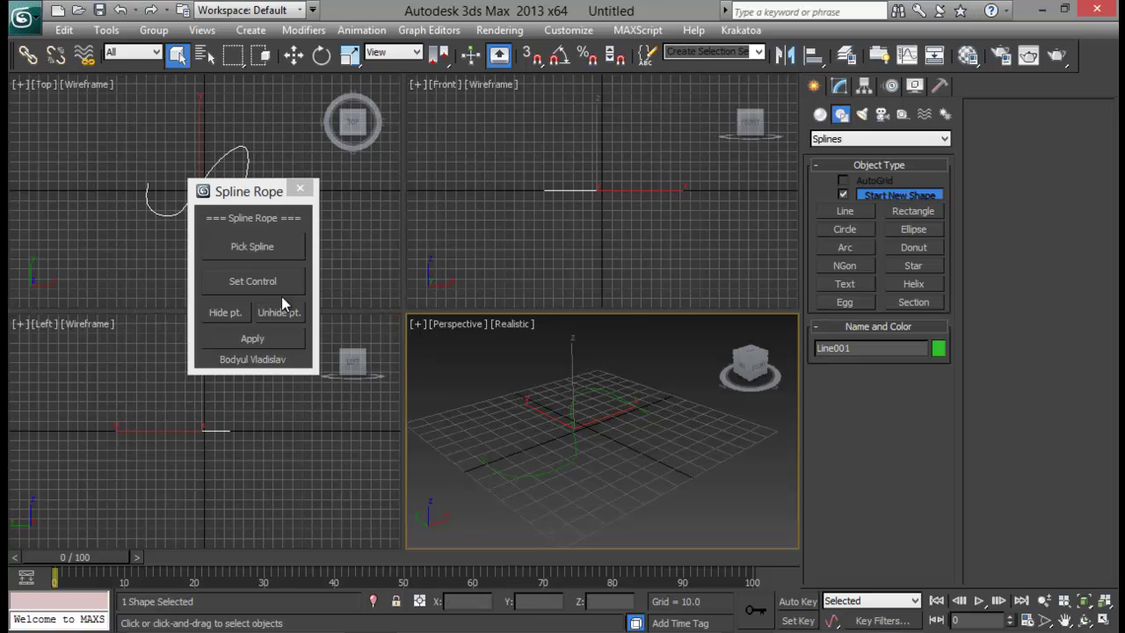
- Pick the drawn line as the Spline Rope spline, set its controls, and select the red end control point
left_click_drag(243, 195, 272, 250)
left_click(282, 301)
left_click(575, 432)
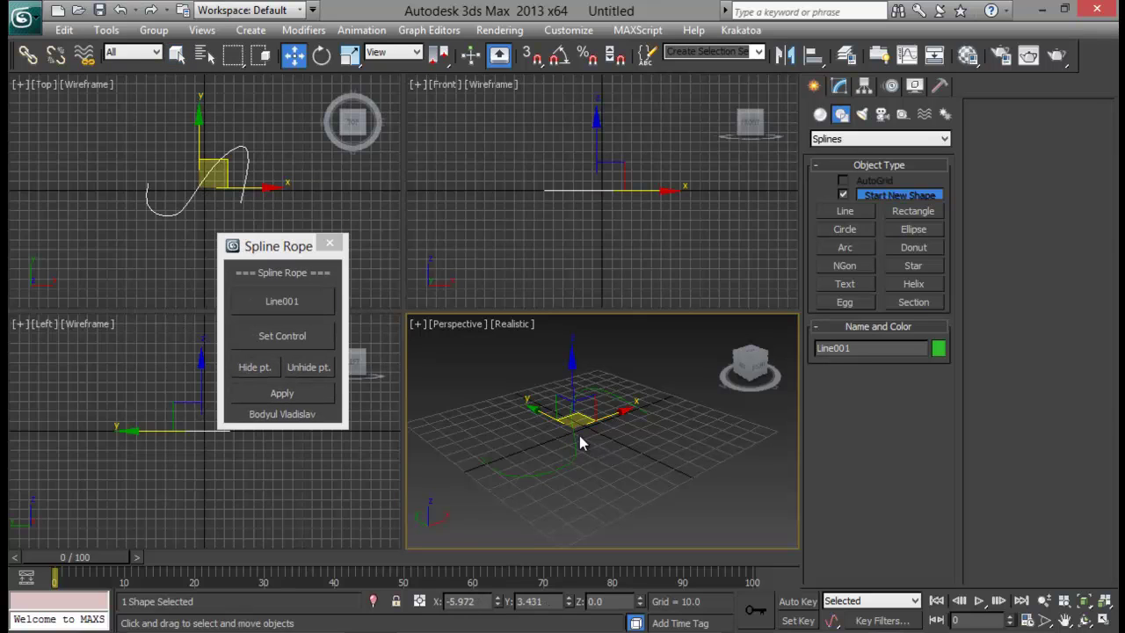
middle_click_drag(593, 444, 421, 428, "alt")
left_click(281, 334)
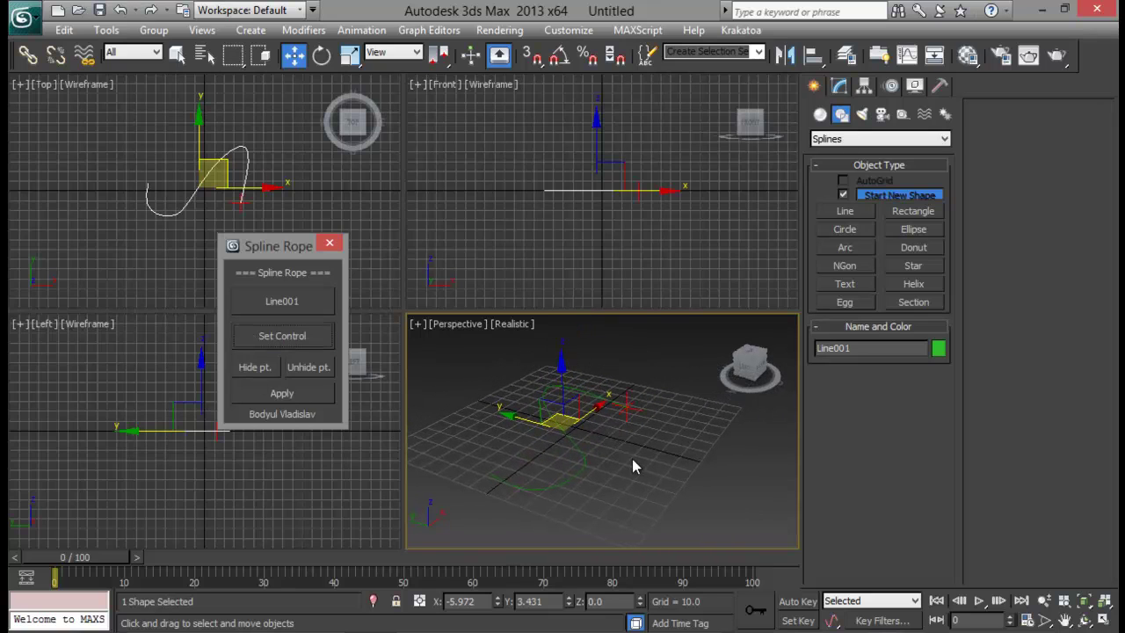
left_click(632, 413)
middle_click_drag(636, 411, 549, 390, "alt")
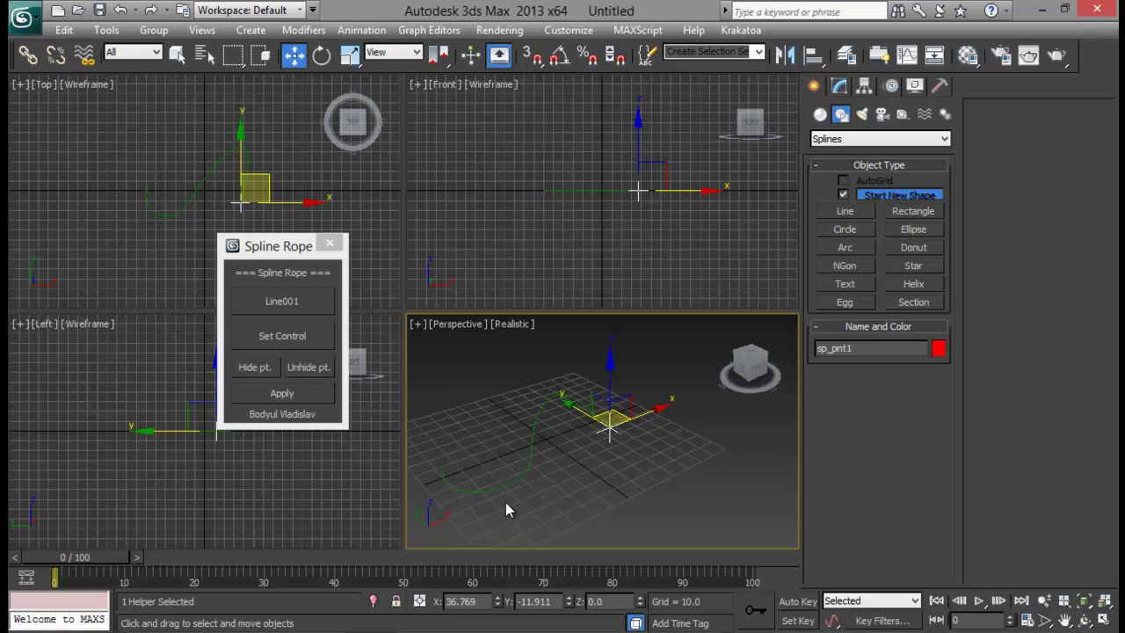
- Unhide the rope's control points and shift the third one slightly along the Y axis
left_click(311, 376)
middle_click_drag(563, 448, 584, 461, "alt")
left_click(568, 473)
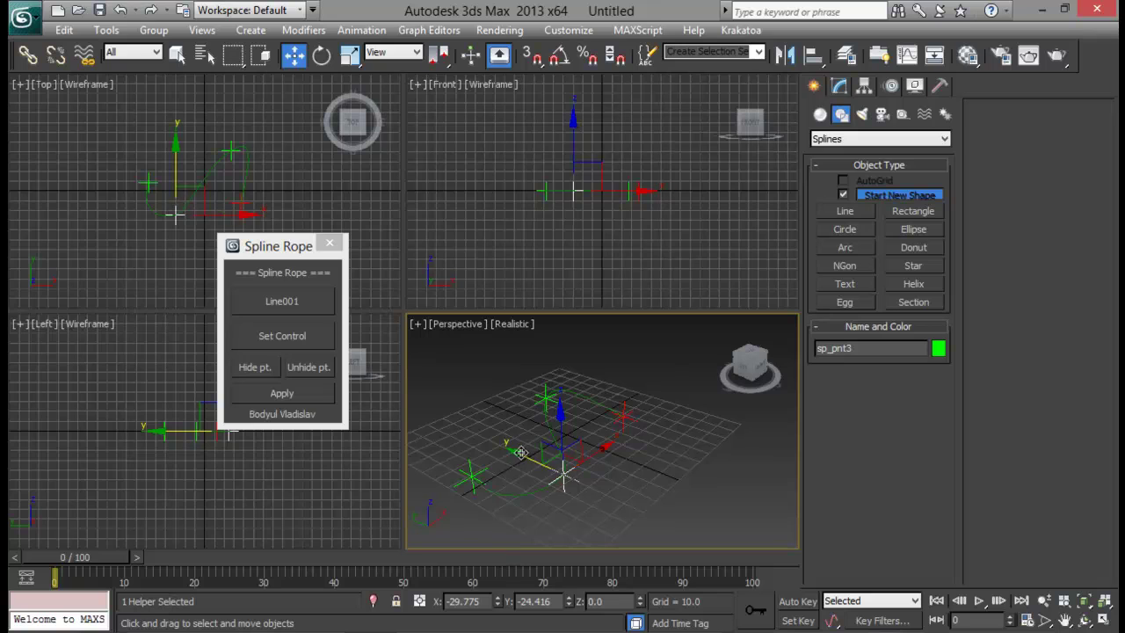
mouse_move(521, 454)
left_mouse_down()
mouse_move(498, 443)
mouse_move(530, 451)
left_mouse_up()
left_click(681, 476)
- Hide the green control points again and maximize the Perspective viewport
left_click(306, 369)
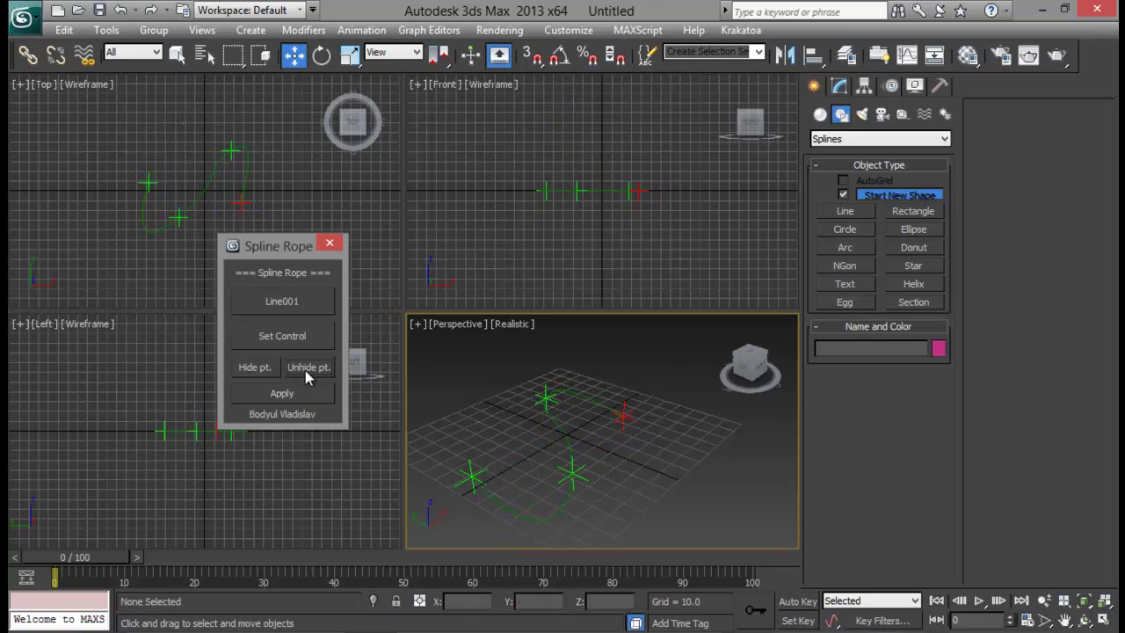
left_click(256, 369)
middle_click_drag(502, 408, 507, 385)
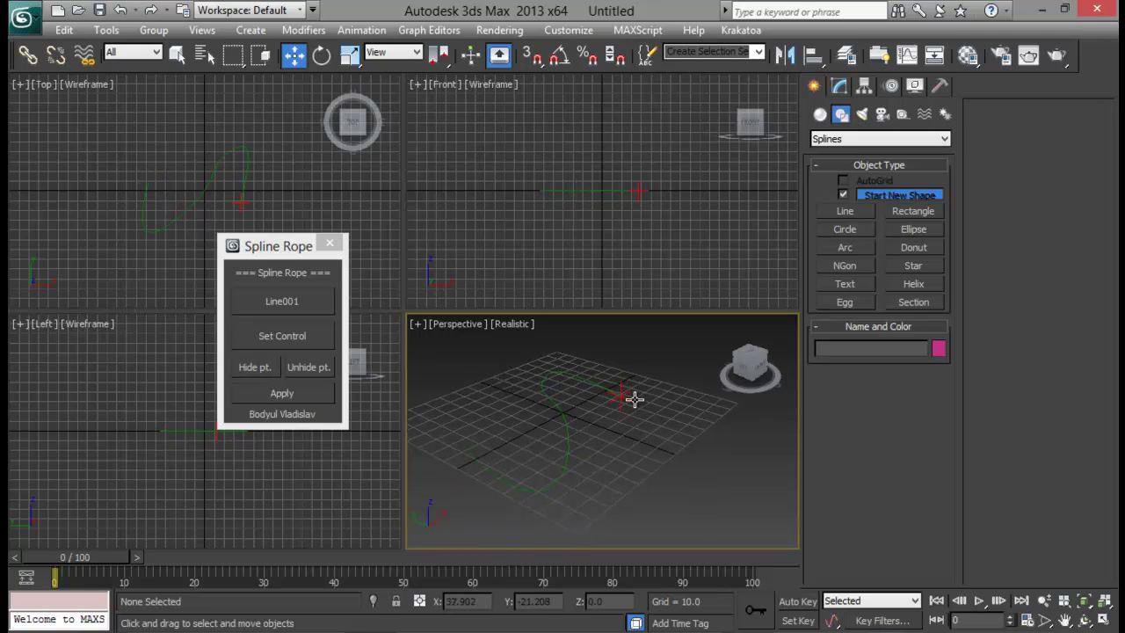
left_click(632, 400)
middle_click_drag(663, 397, 683, 436)
scroll(684, 436, "up", 3)
key("alt+w")
middle_click_drag(570, 415, 569, 399)
scroll(569, 398, "down", 3)
middle_click_drag(452, 399, 561, 399)
- Move the red end control point down to Z about -82 and along Y to about -92
left_click(589, 269)
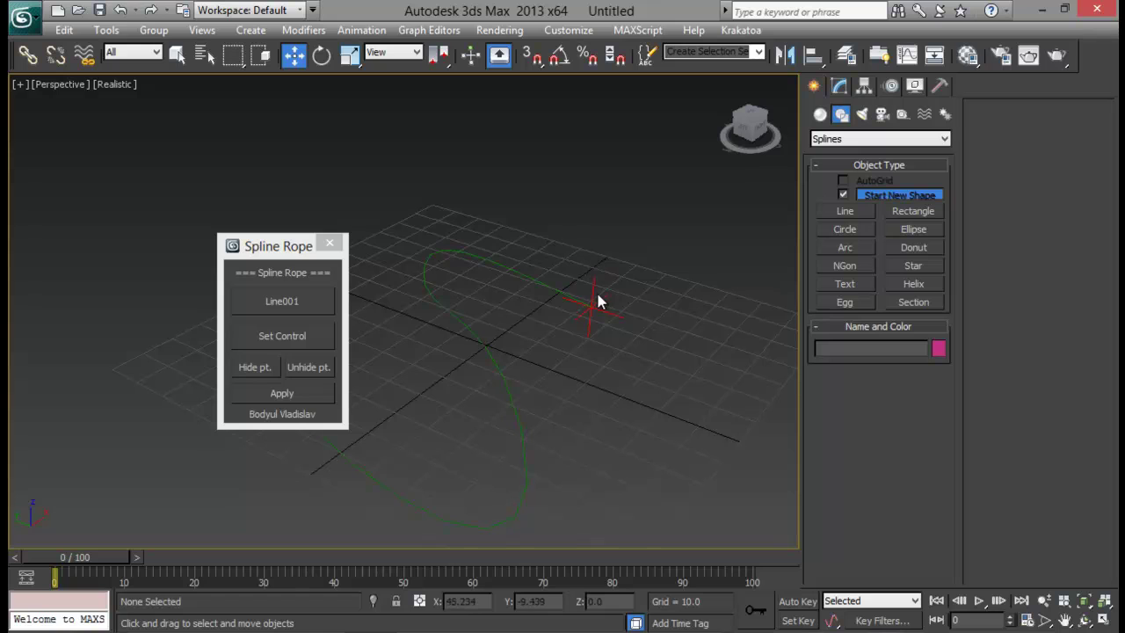
left_click(593, 289)
left_click_drag(595, 285, 581, 445)
scroll(549, 341, "down", 4)
middle_click_drag(549, 341, 629, 313)
left_click_drag(564, 327, 608, 361)
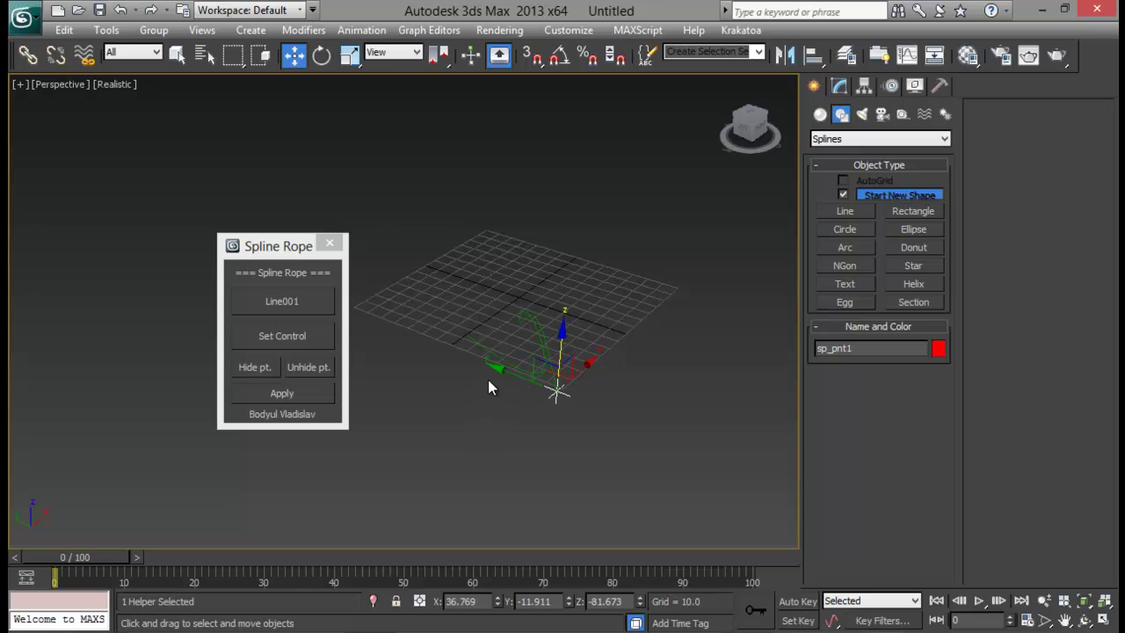
left_click_drag(504, 374, 673, 435)
middle_click_drag(571, 363, 525, 270)
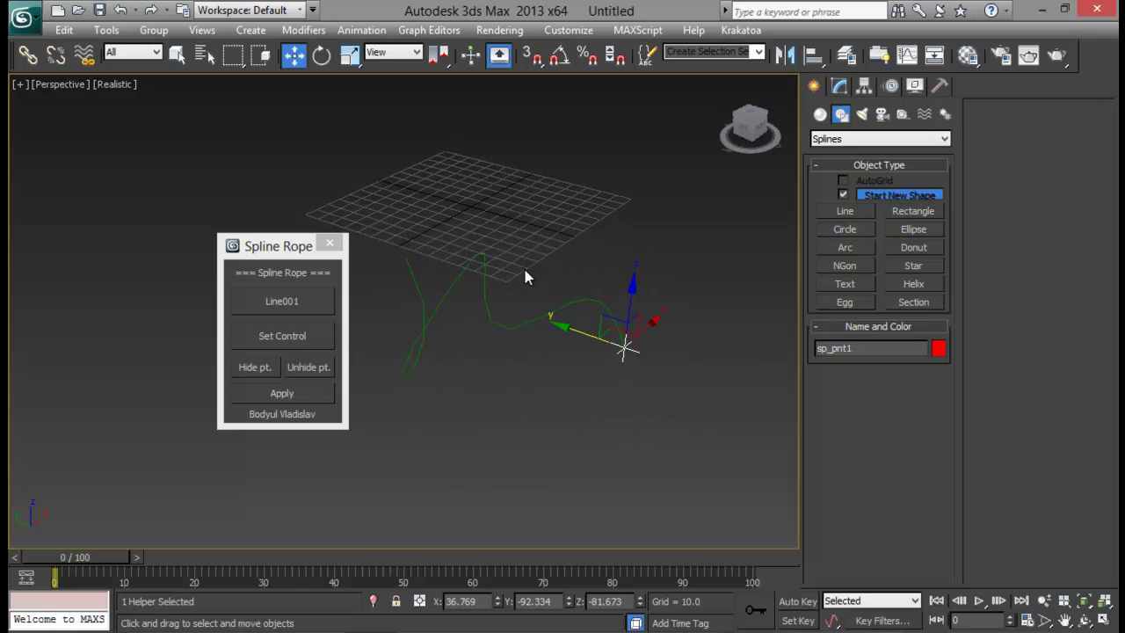
- Convert all four vertices of the line to Smooth and leave vertex editing
right_click(499, 325)
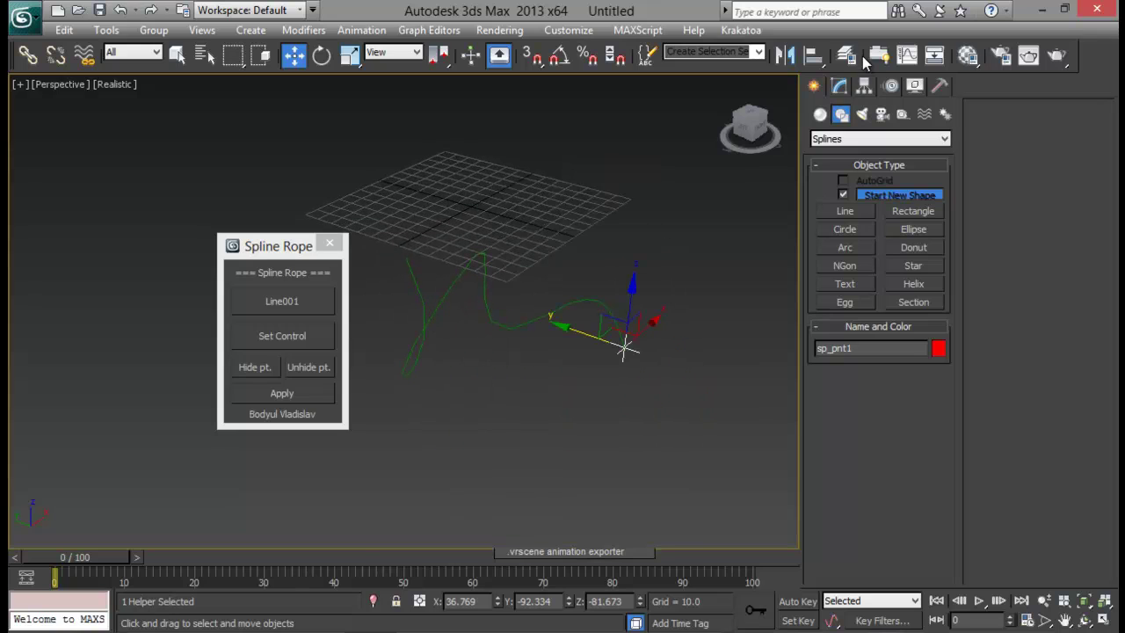
left_click(840, 85)
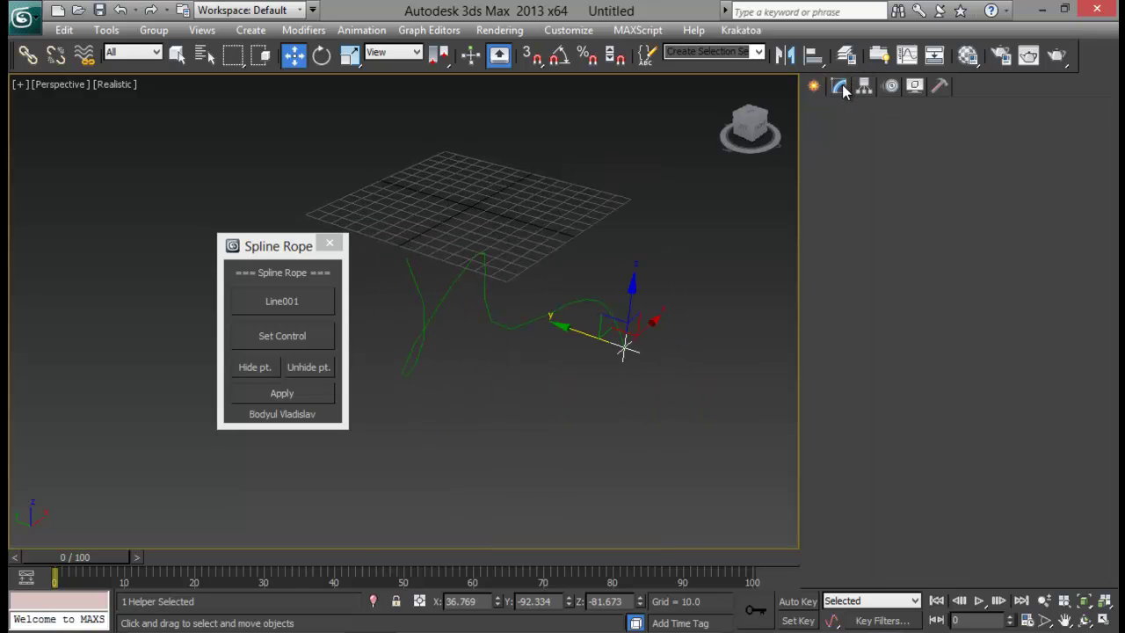
left_click(512, 329)
left_click(858, 370)
left_click_drag(347, 190, 760, 500)
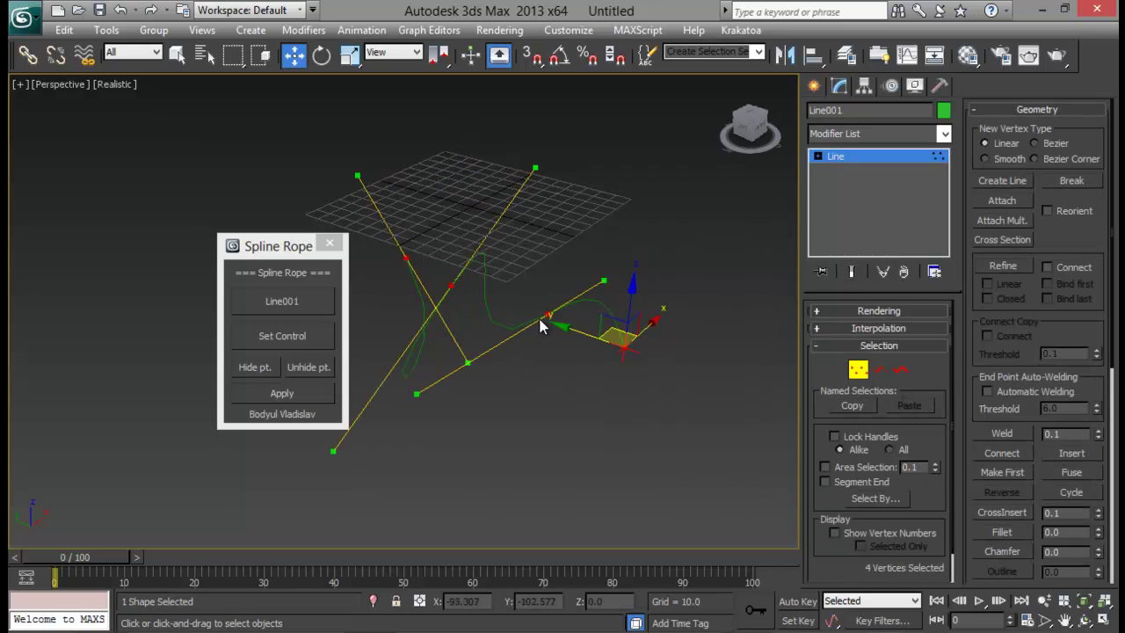
right_click(539, 313)
left_click(517, 237)
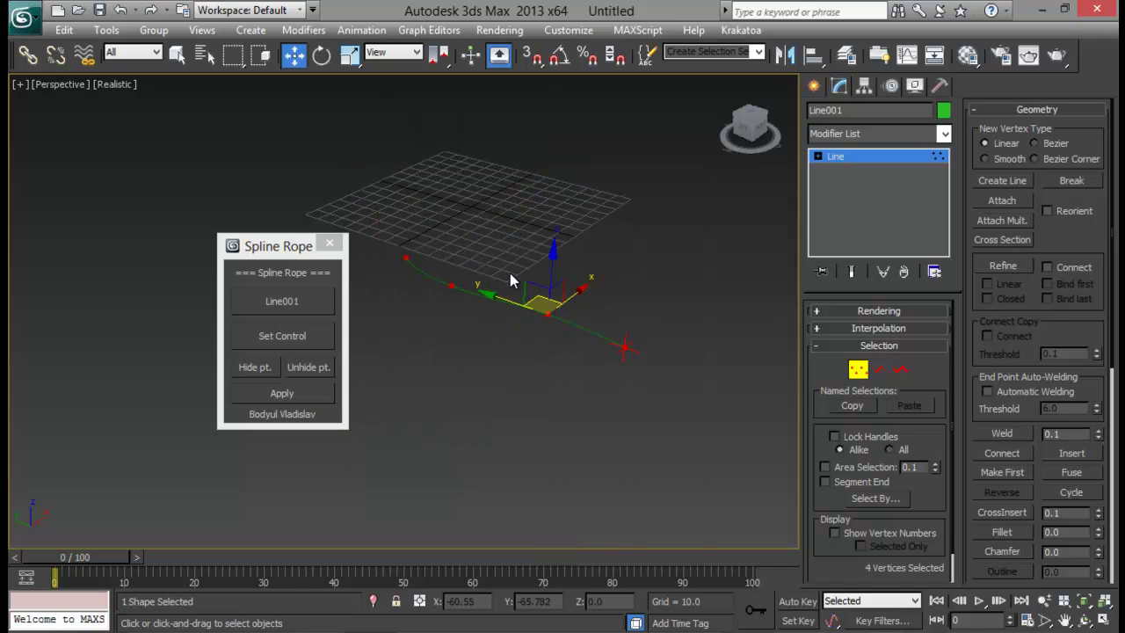
left_click(625, 348)
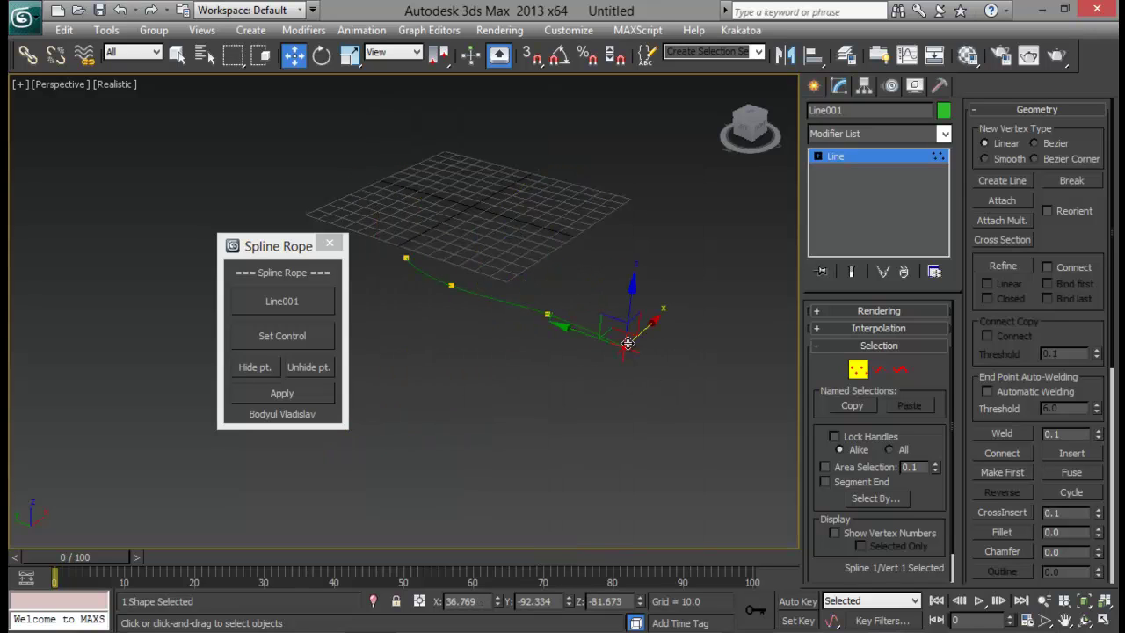
left_click(859, 369)
left_click(722, 385)
- Move the red control point to Y about -54 and Z about 12, and unhide the green control points
left_click(631, 353)
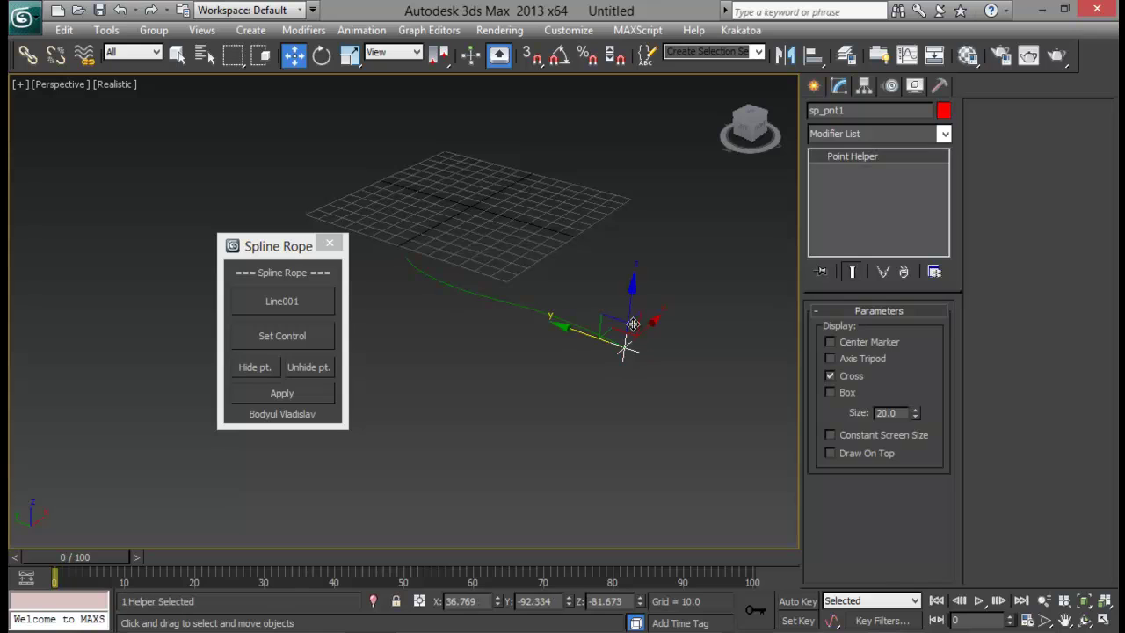
left_click_drag(632, 296, 548, 220)
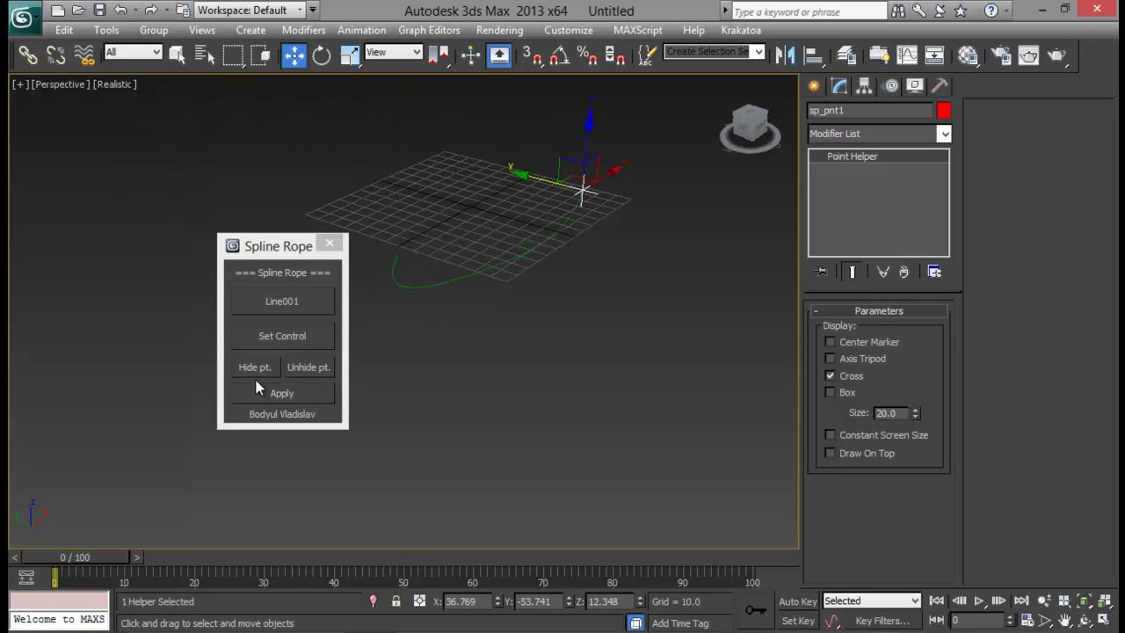
left_click(301, 367)
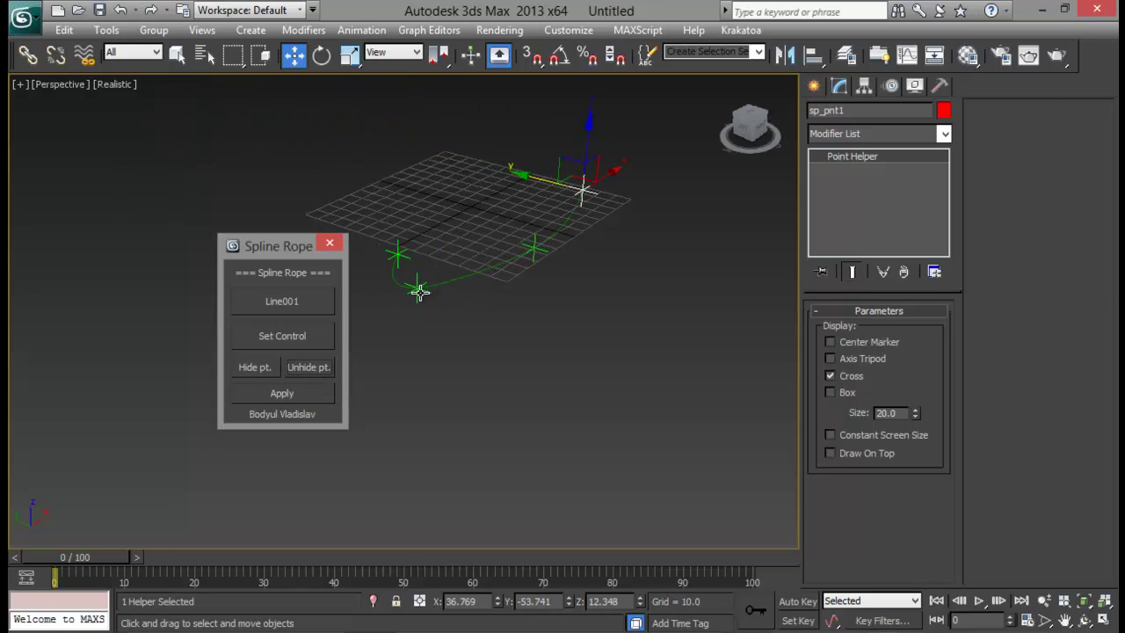
- Try to move each of the three green control points of the rope
left_click(421, 288)
left_click(417, 282)
mouse_move(422, 235)
left_mouse_down()
mouse_move(423, 186)
mouse_move(426, 230)
left_mouse_up()
left_click(533, 249)
left_click_drag(533, 201, 466, 275)
left_click(398, 254)
mouse_move(395, 209)
left_mouse_down()
mouse_move(389, 91)
mouse_move(402, 208)
left_mouse_up()
- Raise the red control point to Z about 72 so the rope is pulled upward
left_click(585, 192)
middle_click_drag(640, 254, 623, 327)
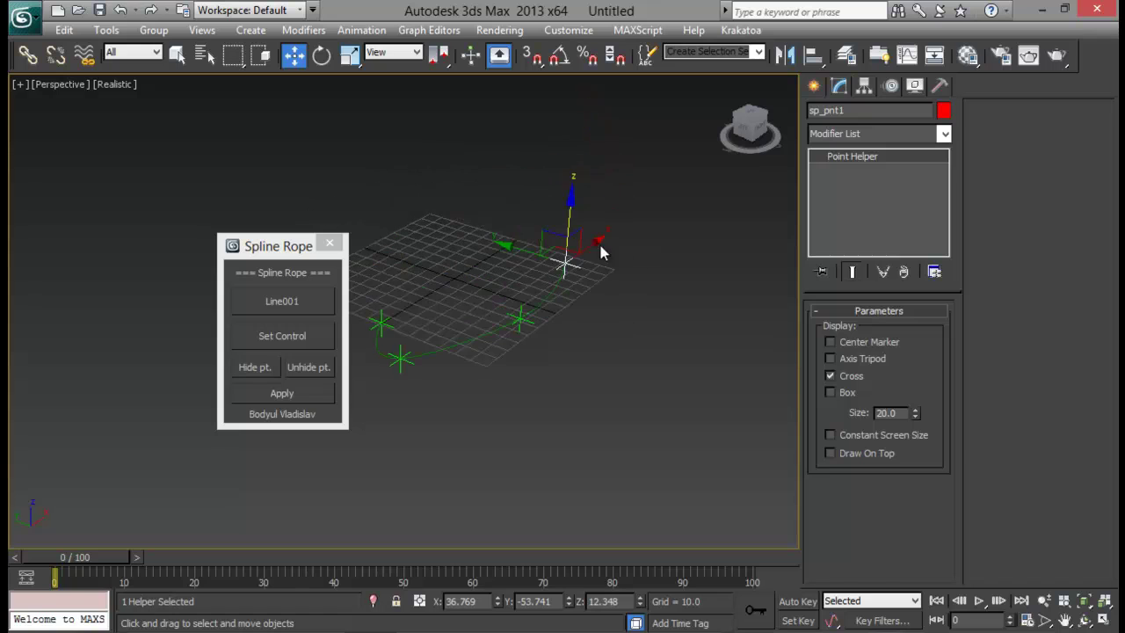
left_click_drag(568, 223, 532, 215)
middle_click_drag(571, 373, 609, 396)
left_click_drag(527, 239, 546, 195)
- Enable the line in the renderer and viewport and increase its radial thickness
left_click(482, 402)
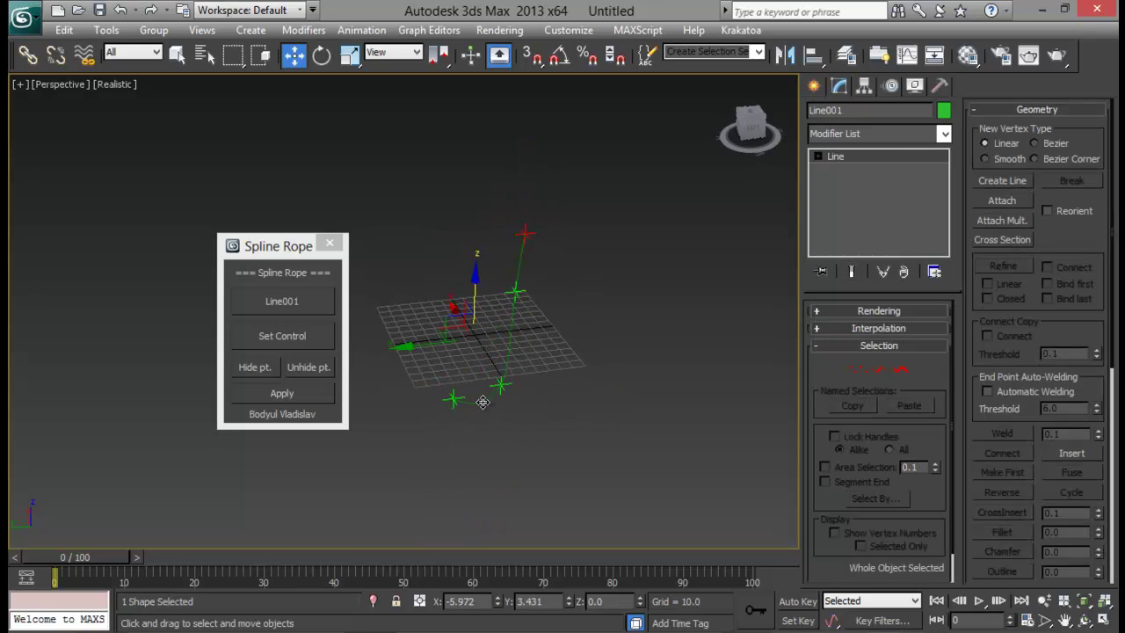
left_click(869, 310)
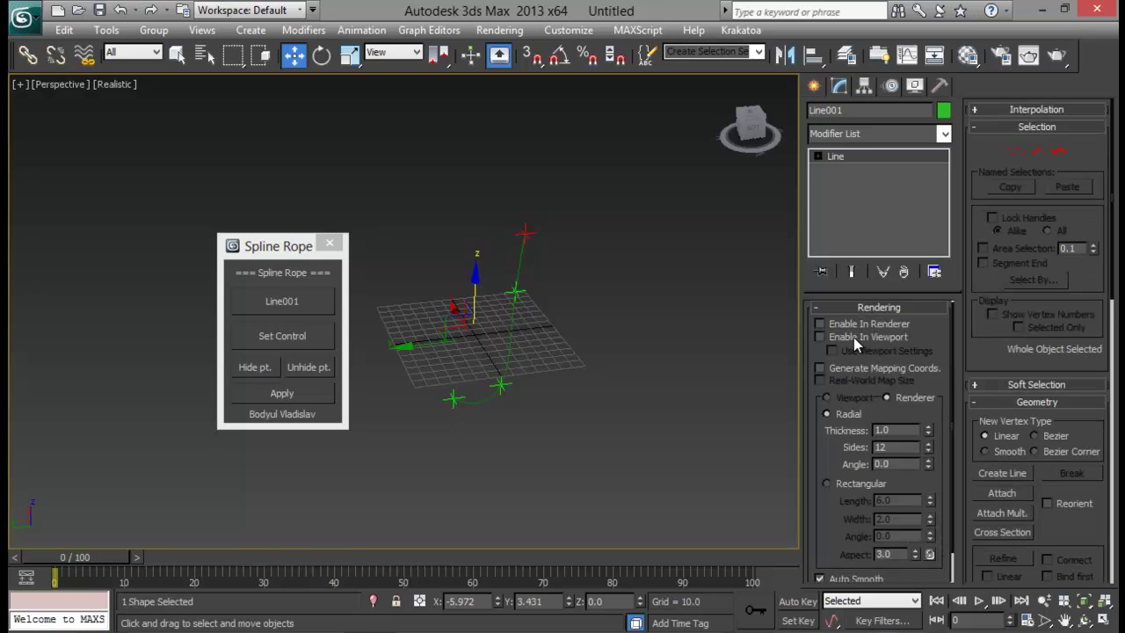
left_click(853, 337)
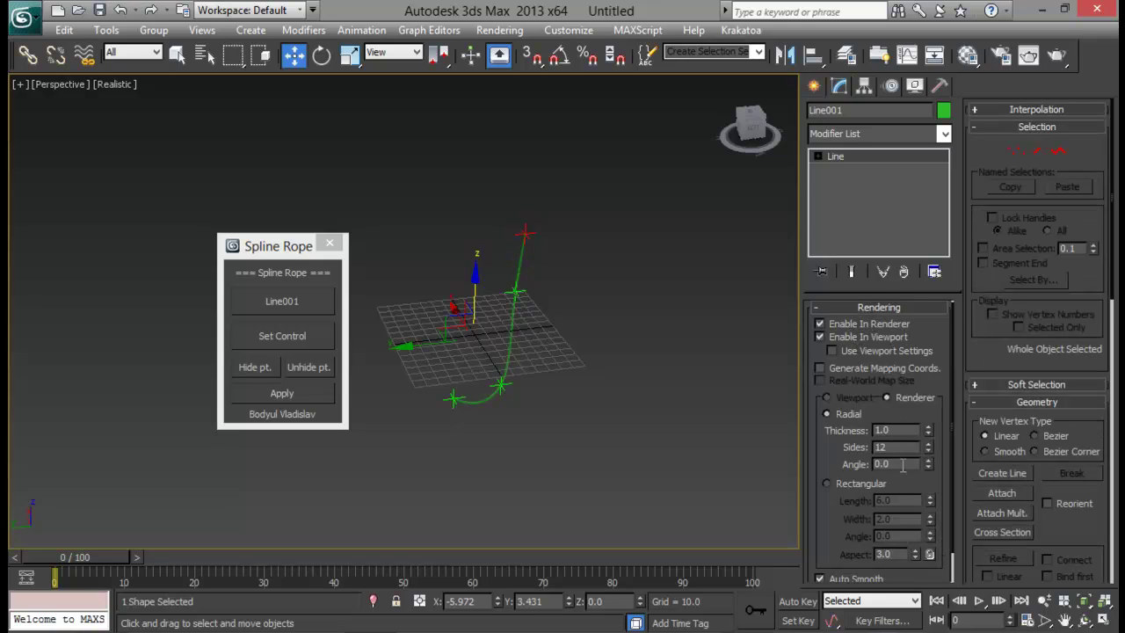
left_click_drag(928, 429, 863, 582)
middle_click_drag(587, 380, 542, 275, "alt")
- Move the red control point to Y about -39 and Z about 133, and close the Spline Rope dialog
left_click(526, 268)
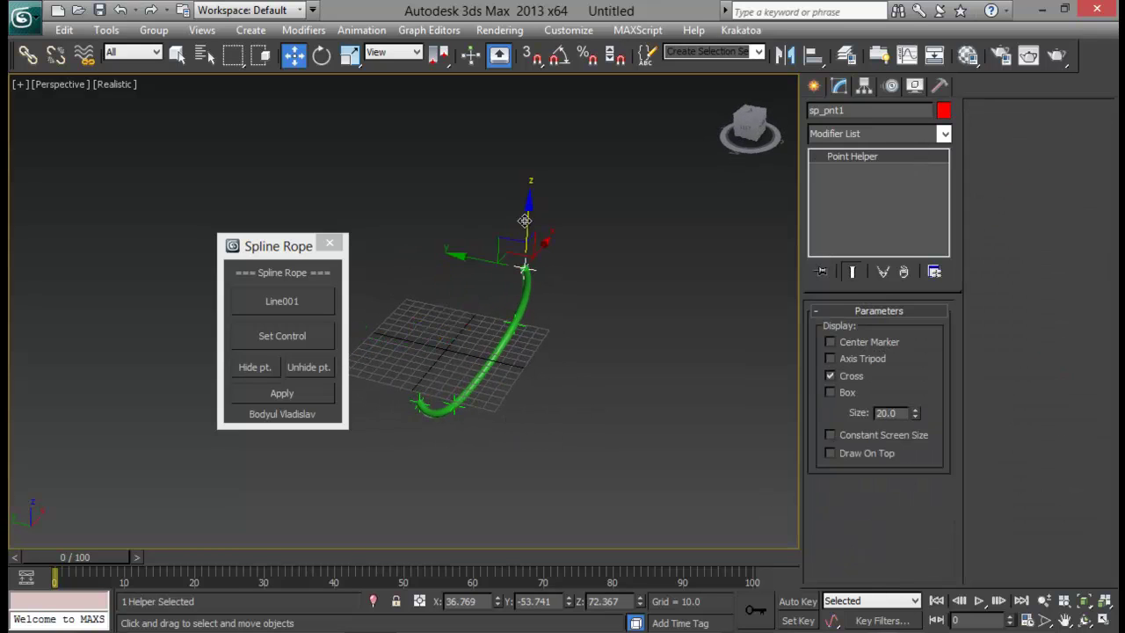
left_click_drag(524, 220, 473, 197)
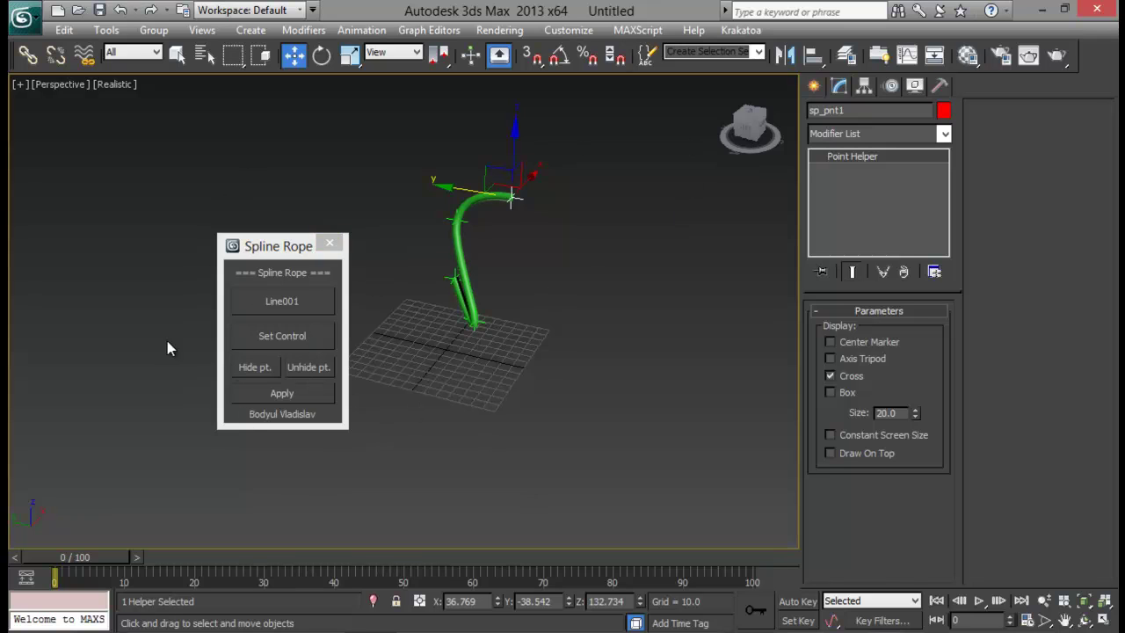
left_click_drag(266, 251, 199, 262)
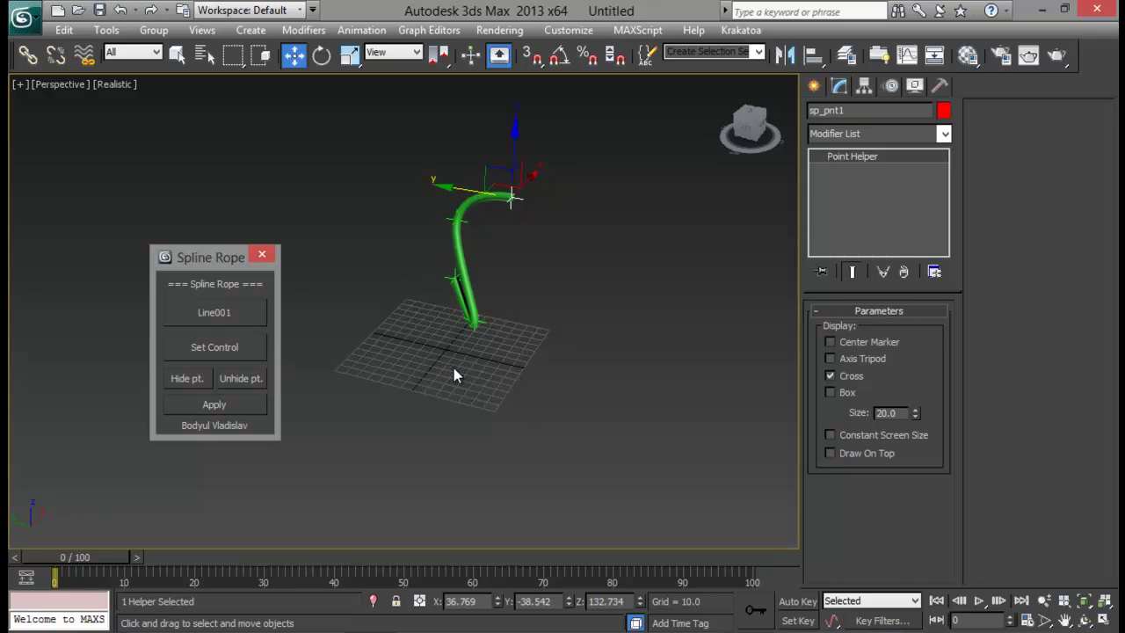
left_click(263, 256)
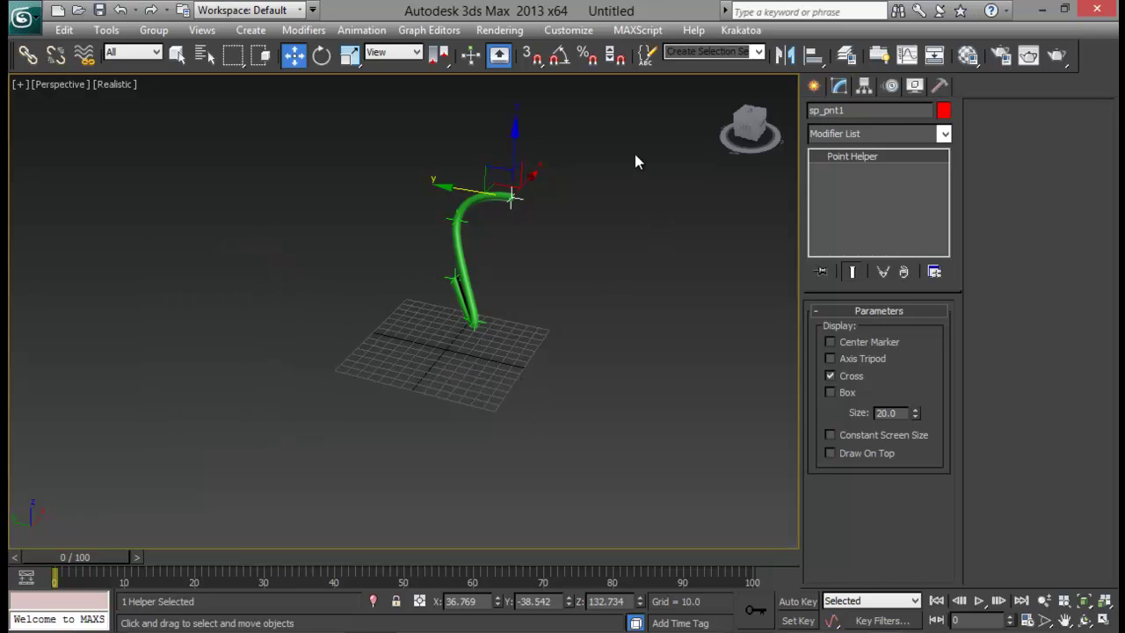
- Delete the rope and all its point helpers from the scene, and run the Spline-Fibers v1.0 script
left_click_drag(635, 153, 273, 466)
key("Delete")
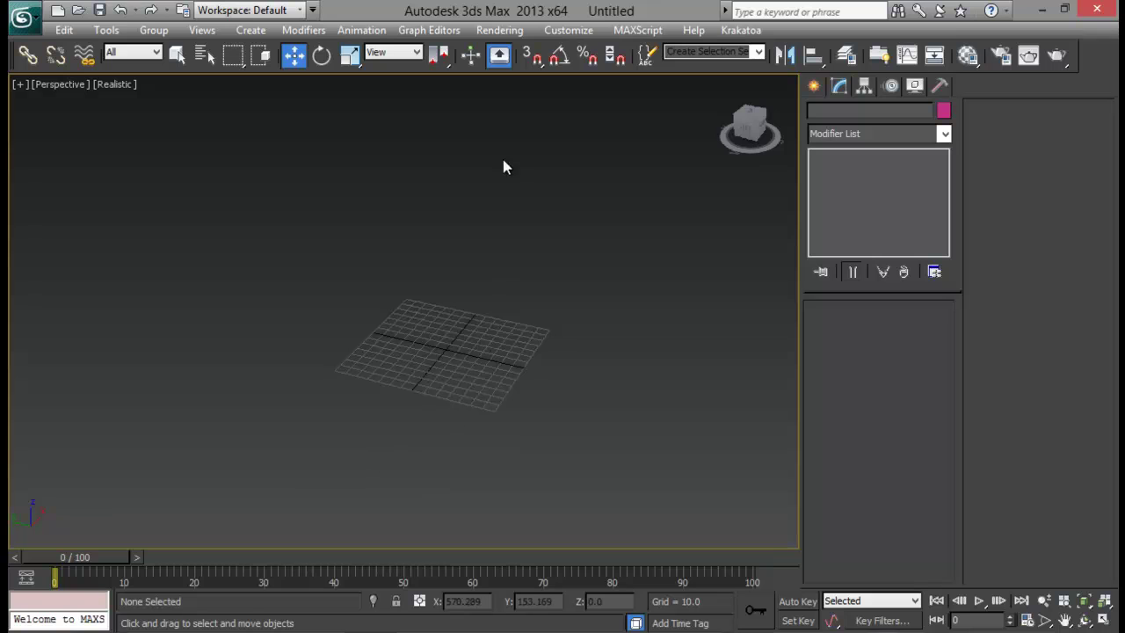
left_click(637, 30)
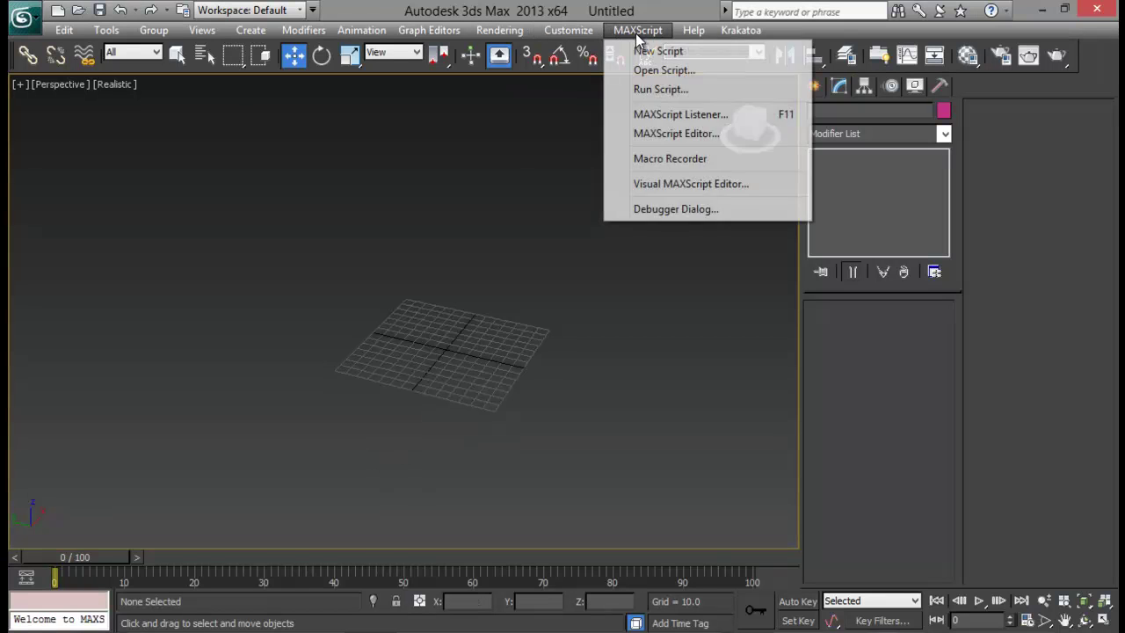
left_click(694, 89)
double_click(150, 187)
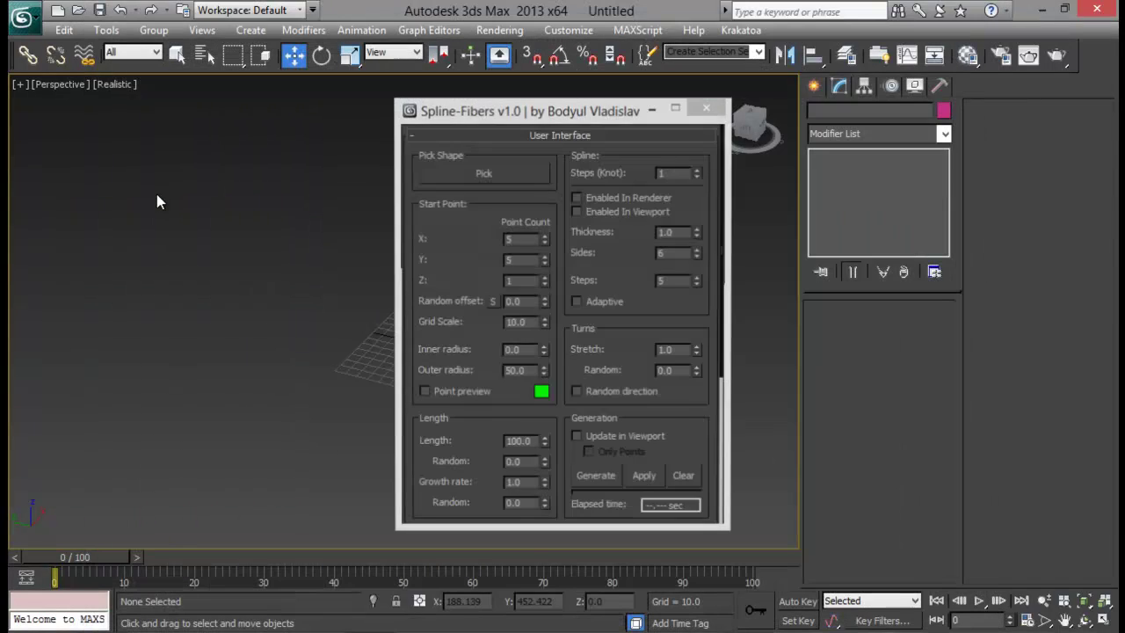
left_click_drag(606, 118, 221, 105)
left_click_drag(195, 522, 191, 545)
left_click_drag(226, 105, 173, 110)
- Draw an S-shaped Bezier line across the ground grid with the Line tool, running from one side past the opposite grid edge
left_click(815, 87)
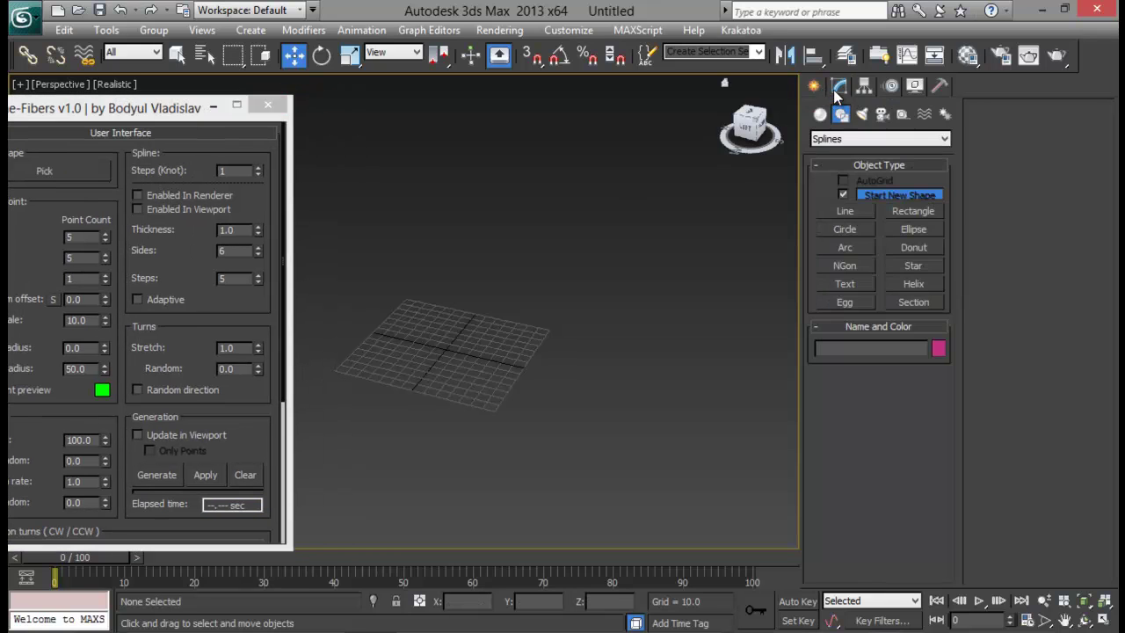
left_click(839, 87)
left_click(815, 87)
left_click(845, 211)
middle_click_drag(438, 404, 502, 409)
left_click_drag(409, 422, 477, 379)
left_click_drag(580, 467, 647, 467)
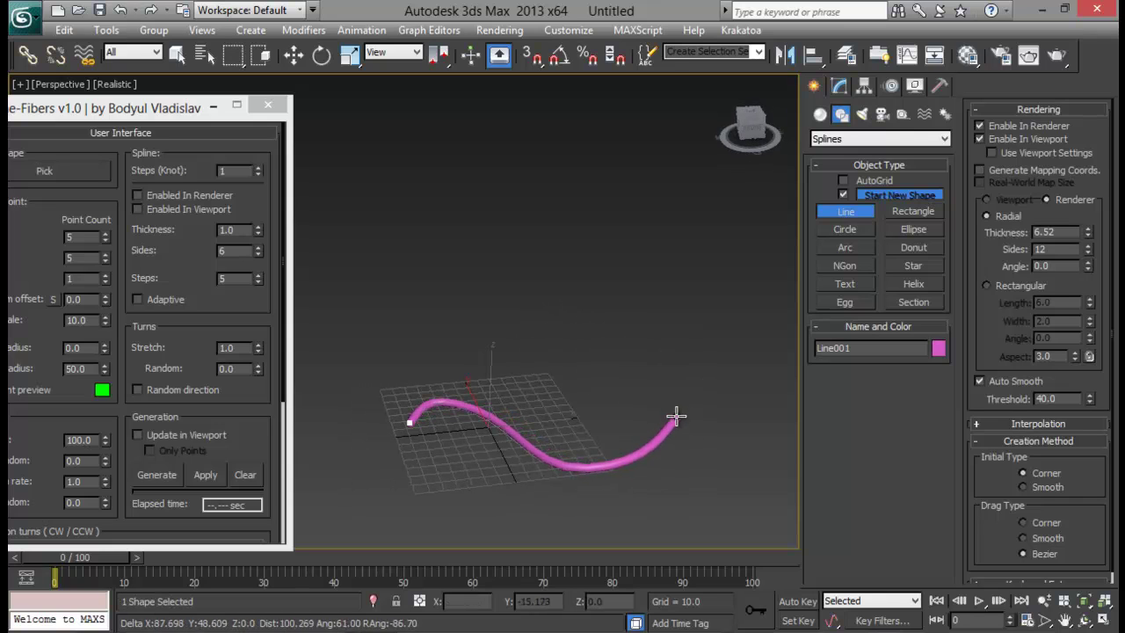
left_click_drag(693, 386, 696, 373)
left_click(695, 373)
right_click(695, 362)
key("w")
- Disable the new line's thickness display in both the renderer and the viewport
left_click(840, 85)
left_click(821, 340)
left_click(820, 327)
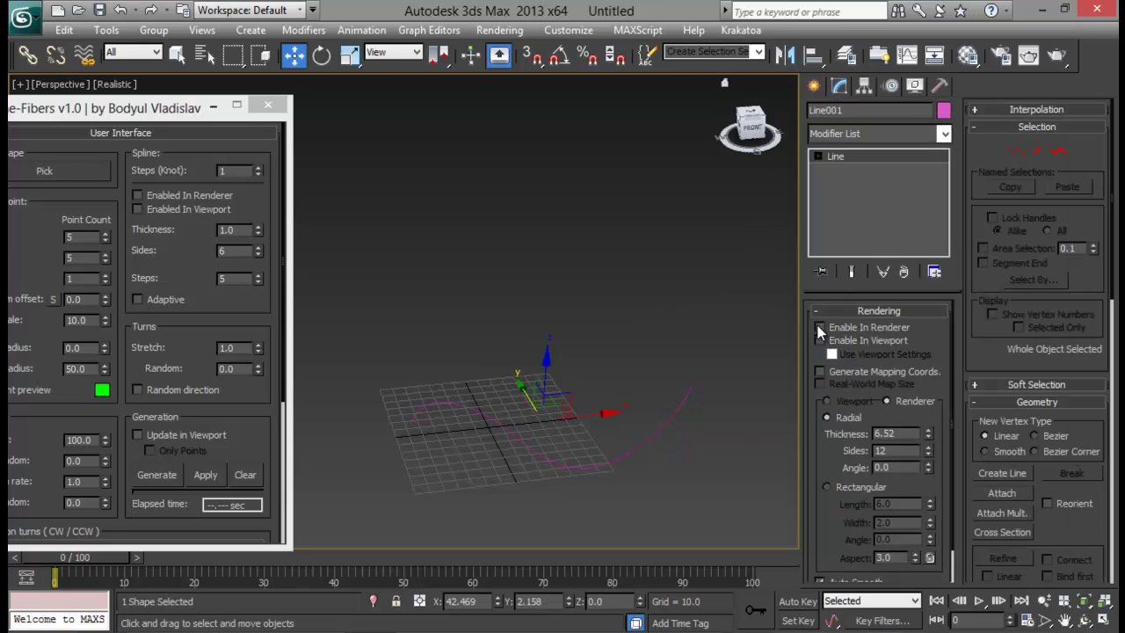
- Pick the drawn line as the base shape for Spline-Fibers
middle_click_drag(492, 439, 504, 386, "alt")
left_click_drag(141, 111, 194, 111)
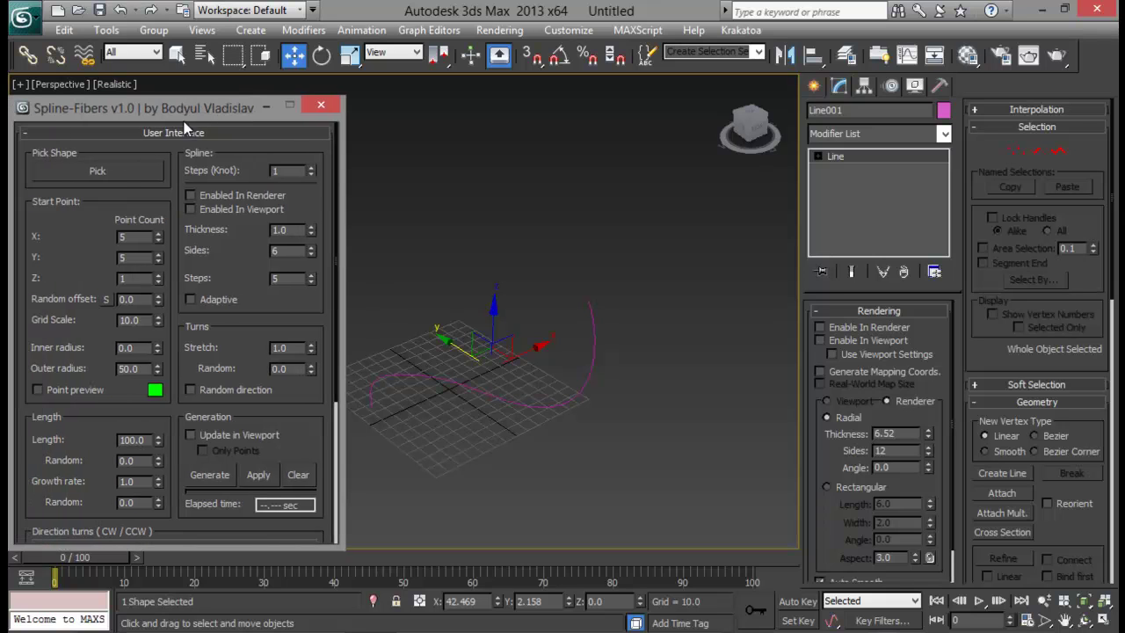
left_click(114, 173)
left_click(457, 376)
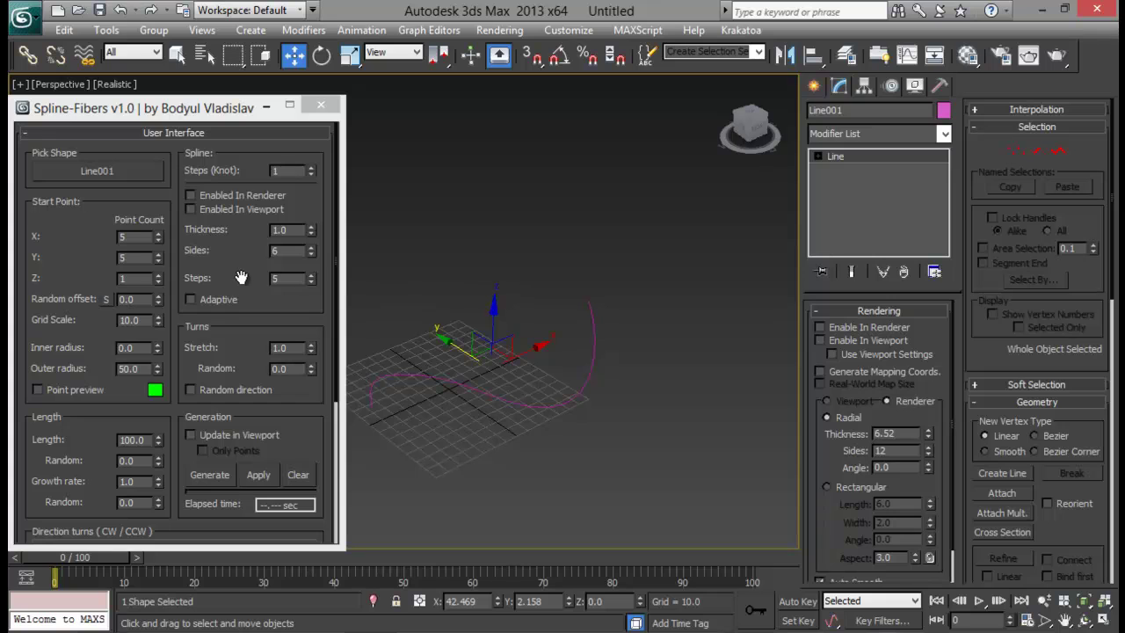
- Enable Update in Viewport and Point preview to show the 5 by 5 start point grid at the line's end
middle_click_drag(394, 481, 592, 398, "alt")
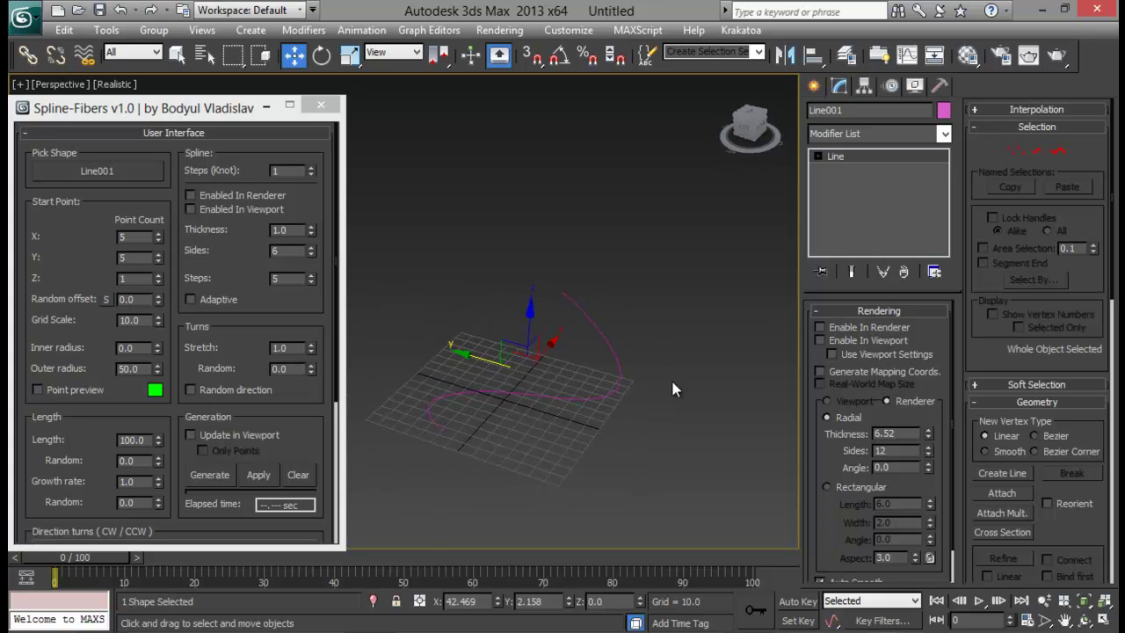
mouse_move(283, 426)
left_mouse_down()
mouse_move(282, 346)
mouse_move(296, 410)
left_mouse_up()
left_click(190, 352)
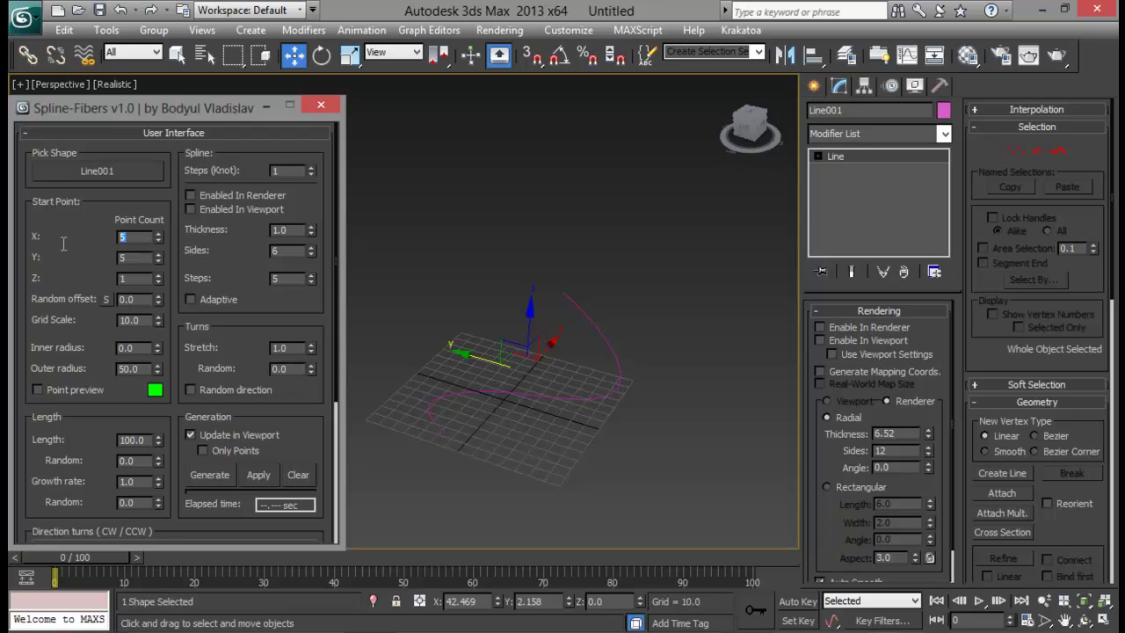
left_click_drag(136, 259, 43, 262)
left_click(39, 389)
middle_click_drag(580, 391, 566, 341, "alt")
scroll(475, 370, "up", 4)
middle_click_drag(520, 497, 492, 318)
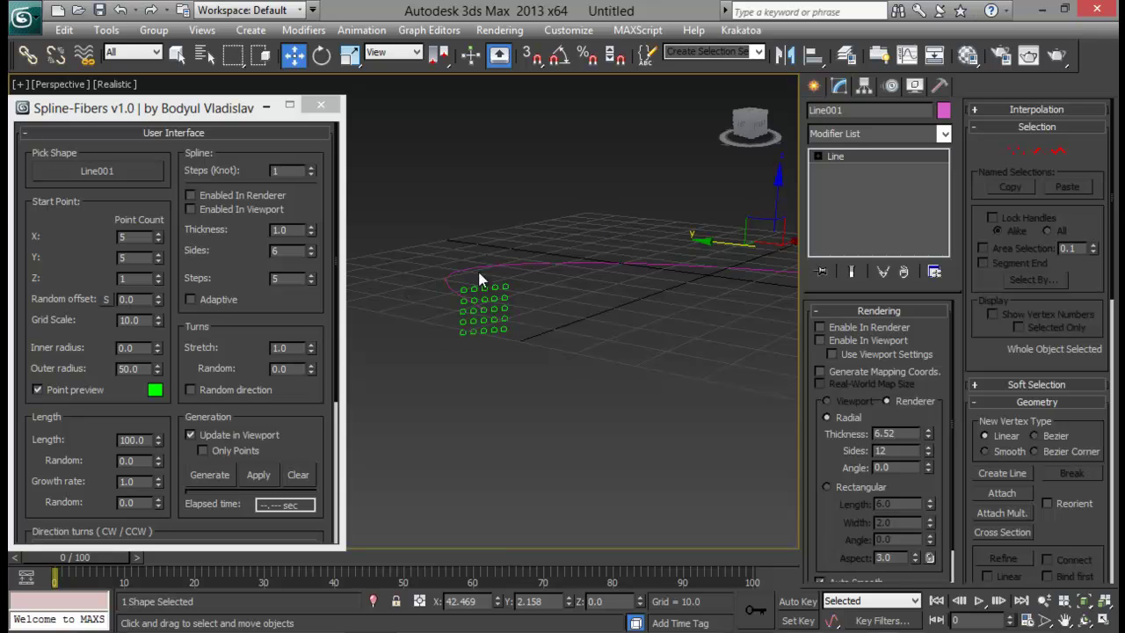
- Generate the fibers along the line from the 5 by 5 start points
left_click(212, 475)
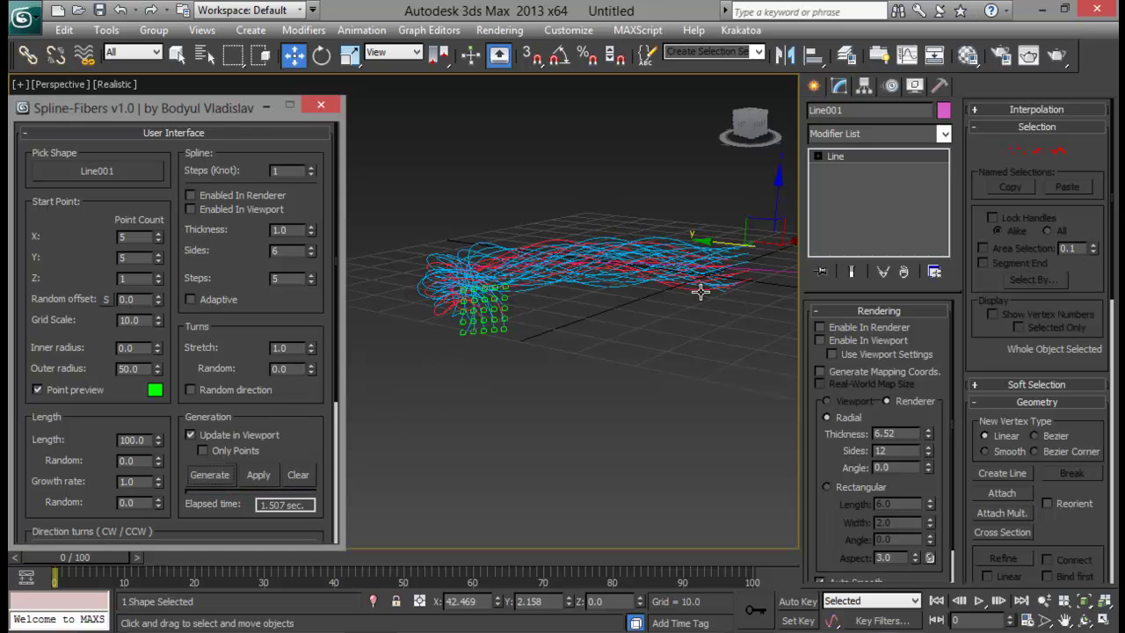
middle_click_drag(698, 285, 615, 404, "alt")
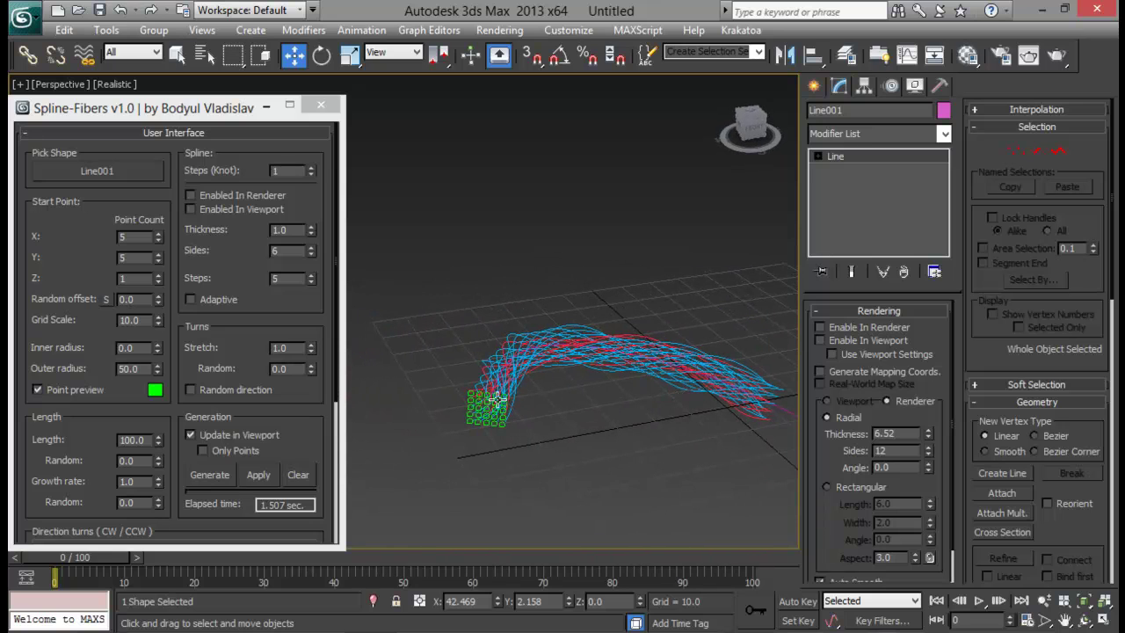
middle_click_drag(677, 369, 645, 409, "alt")
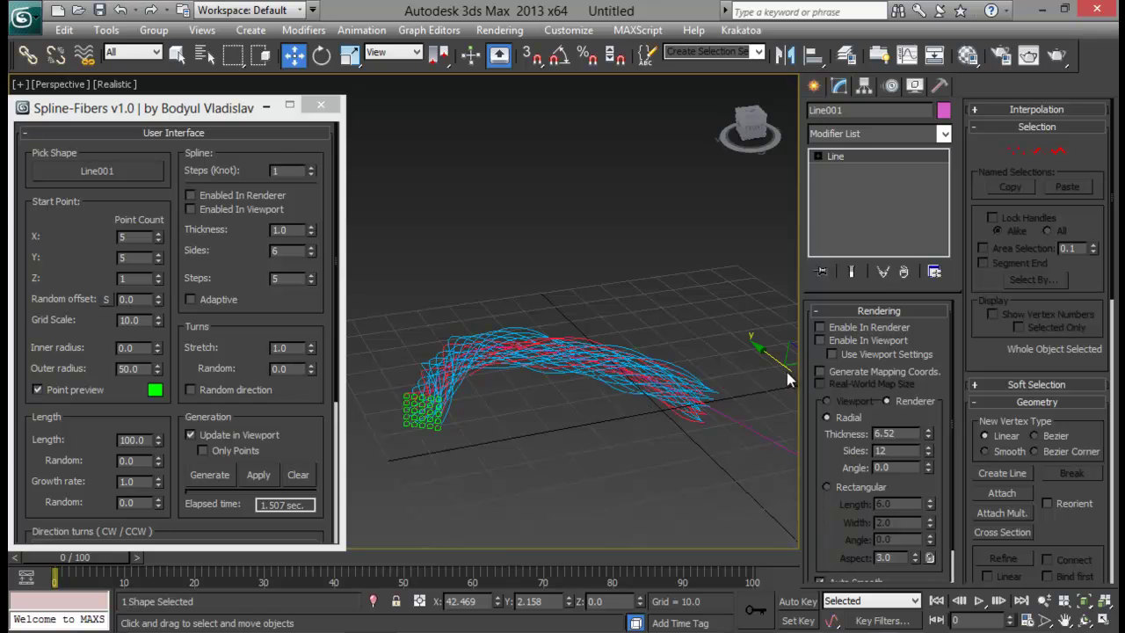
- Enable the thick display of the generated fibers in the viewport and inspect the twisted strands
left_click_drag(235, 361, 239, 392)
left_click(191, 209)
scroll(620, 431, "up", 5)
middle_click_drag(651, 414, 514, 384)
scroll(514, 384, "down", 4)
middle_click_drag(660, 354, 606, 369, "alt")
middle_click_drag(682, 190, 680, 309)
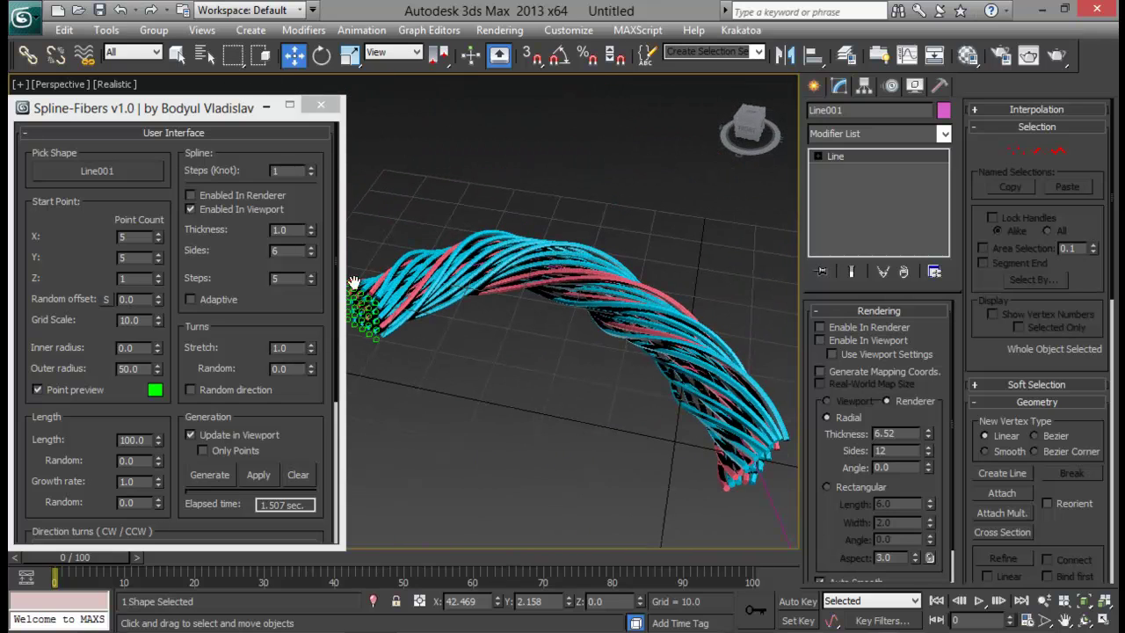
- Raise the number of sides of the fibers to 12
left_click(225, 290)
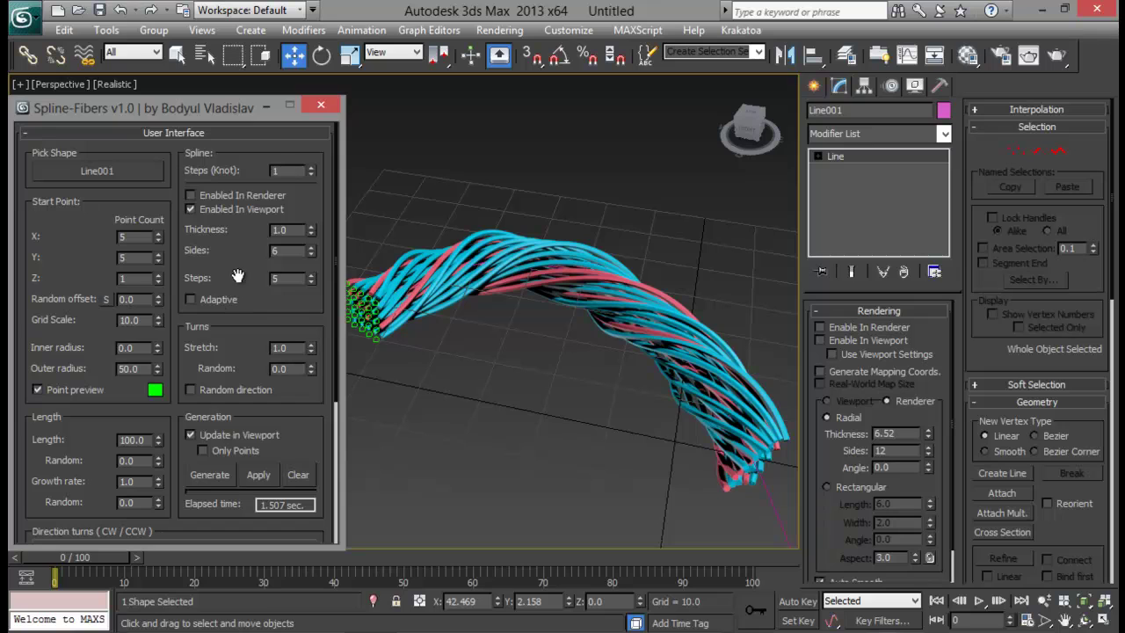
left_click(311, 247)
left_click(312, 246)
left_click(311, 247)
left_click(312, 247)
left_click(311, 247)
middle_click_drag(615, 360, 554, 370, "alt")
scroll(554, 370, "up", 5)
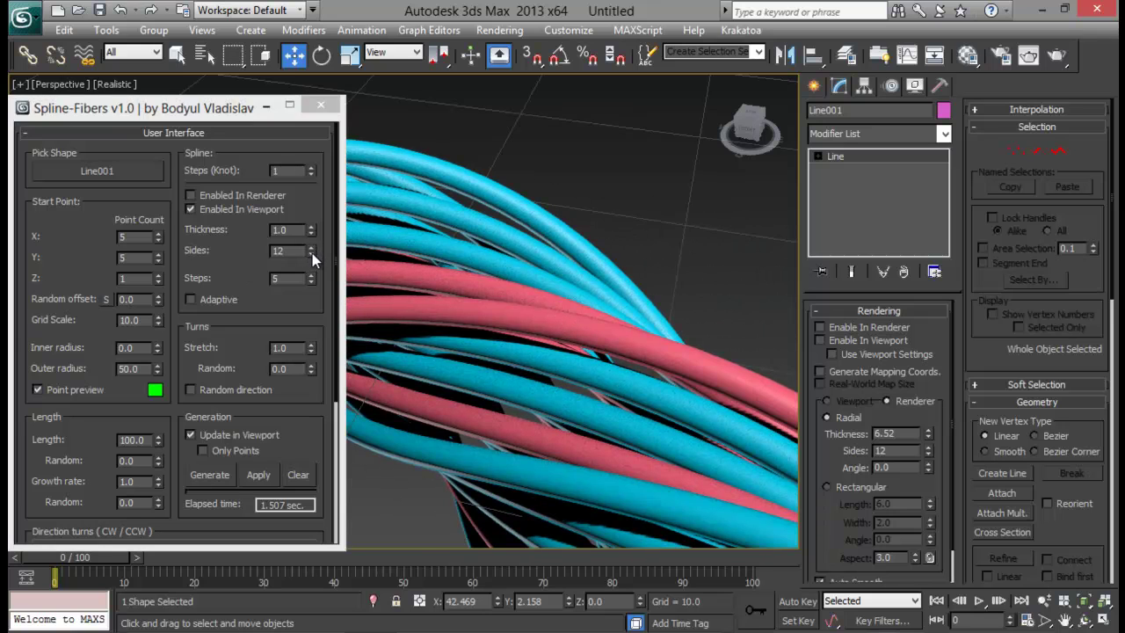
- Set the fiber thickness to 0.96 and clear the generated fibers
mouse_move(311, 231)
left_mouse_down()
mouse_move(312, 154)
mouse_move(312, 256)
mouse_move(312, 233)
left_mouse_up()
middle_click_drag(604, 404, 698, 315)
scroll(665, 317, "down", 2)
scroll(697, 315, "down", 3)
middle_click_drag(683, 356, 535, 384, "alt")
middle_click_drag(708, 435, 571, 264)
left_click(285, 472)
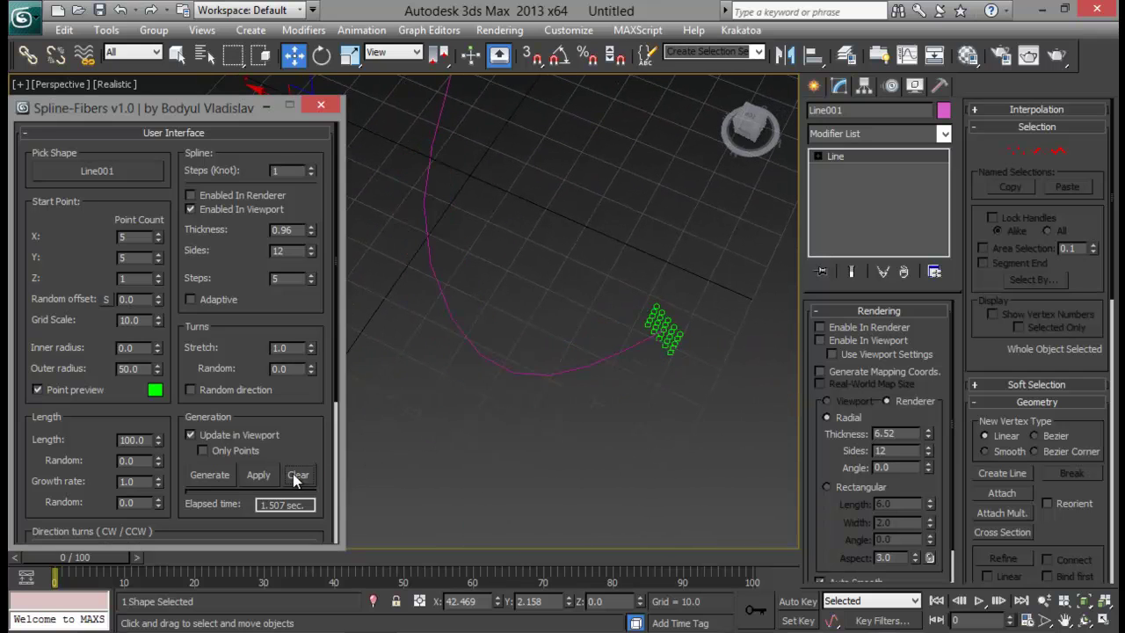
- Try a random offset of about 64.3 and a different inner radius on the start points, and reset both to 0
left_click_drag(73, 321, 76, 288)
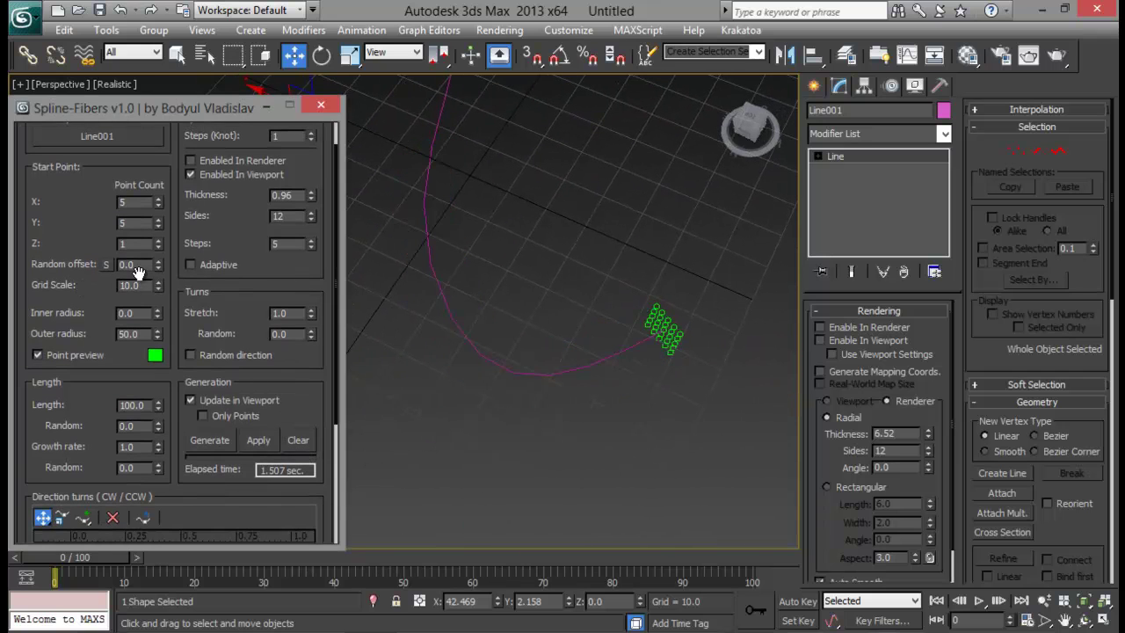
left_click_drag(157, 264, 157, 216)
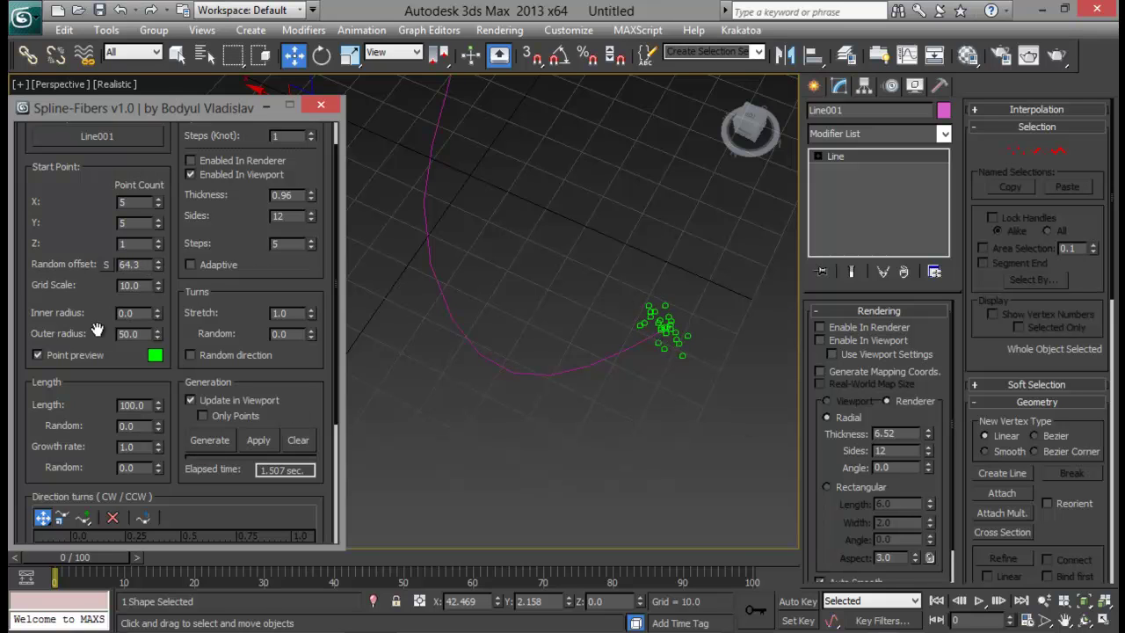
mouse_move(158, 315)
left_mouse_down()
mouse_move(162, 276)
mouse_move(162, 312)
left_mouse_up()
right_click(161, 312)
right_click(158, 265)
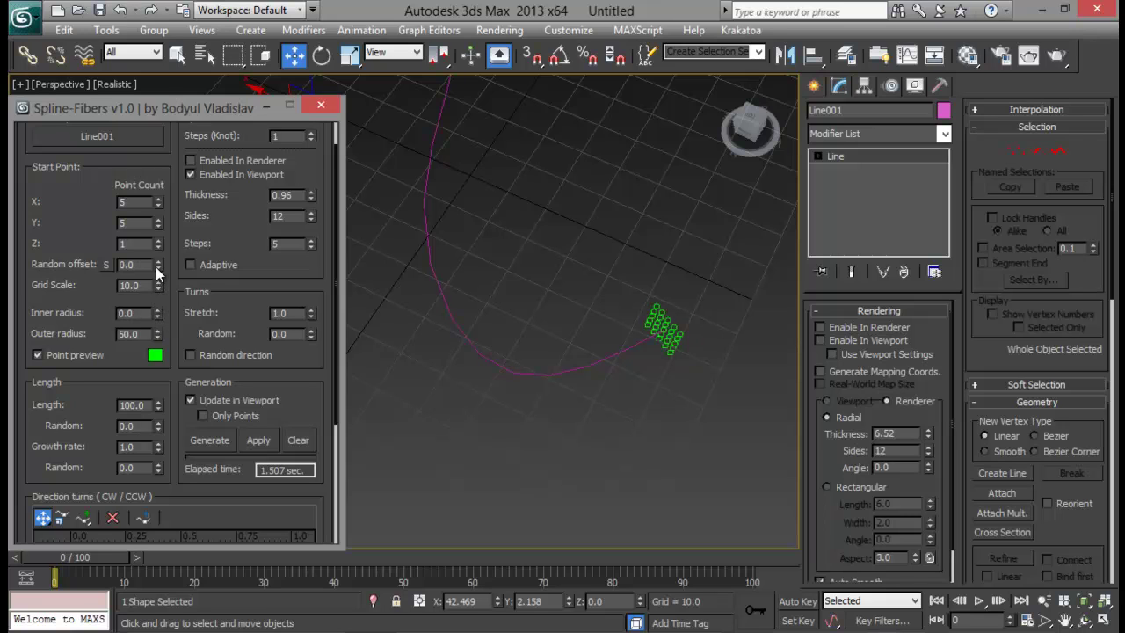
- Try adjusting the inner radius of the start points and reduce their outer radius to 4.9
left_click_drag(158, 314, 160, 292)
middle_click_drag(603, 324, 514, 401, "alt")
left_click_drag(158, 334, 274, 70)
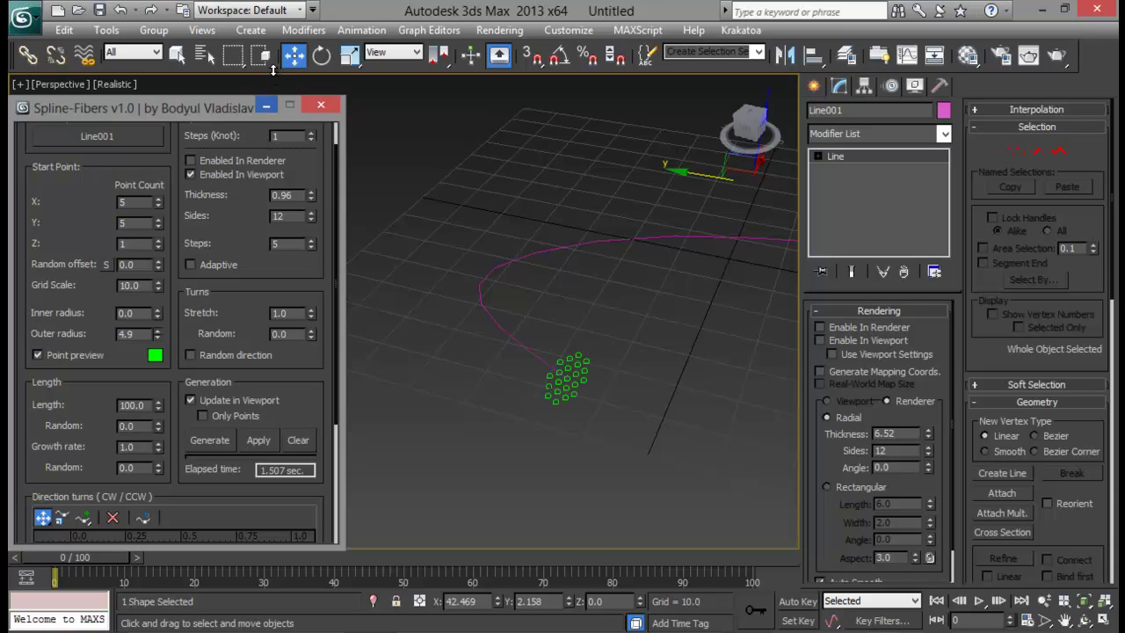
- Set the start point count to 10 in X and 10 in Y
double_click(146, 201)
type("10")
key("Tab")
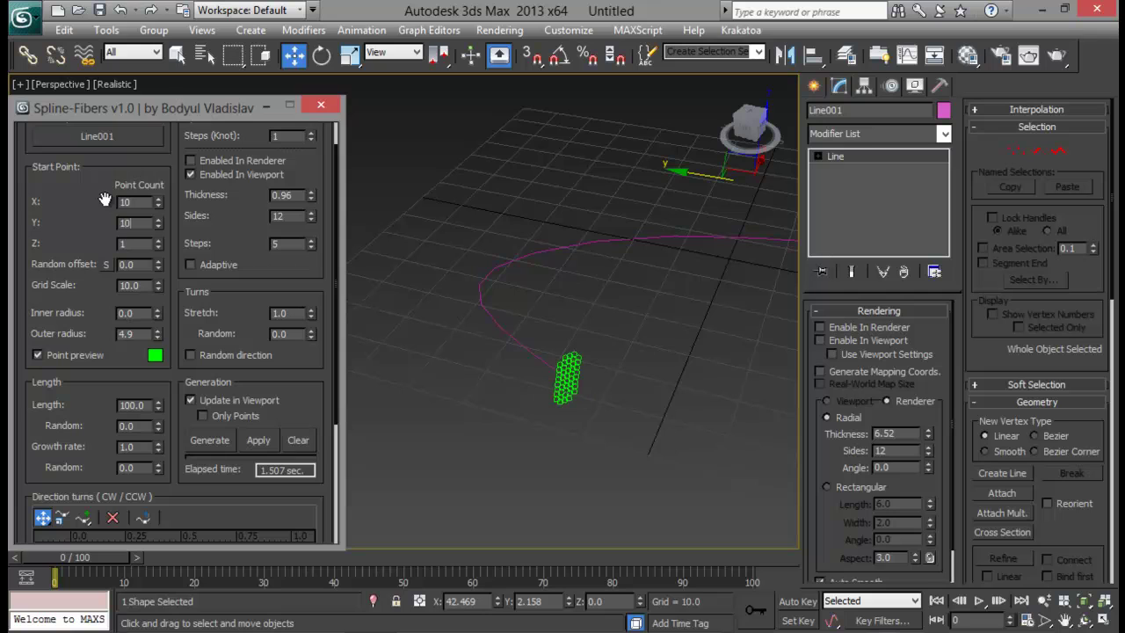
key("Return")
middle_click_drag(578, 337, 440, 247, "alt")
- Set the start points' inner radius to 2.9 and outer radius to 4.5, and generate the hollow bundle of fibers
left_click_drag(160, 334, 159, 288)
middle_click_drag(480, 245, 487, 292, "alt")
left_click(220, 437)
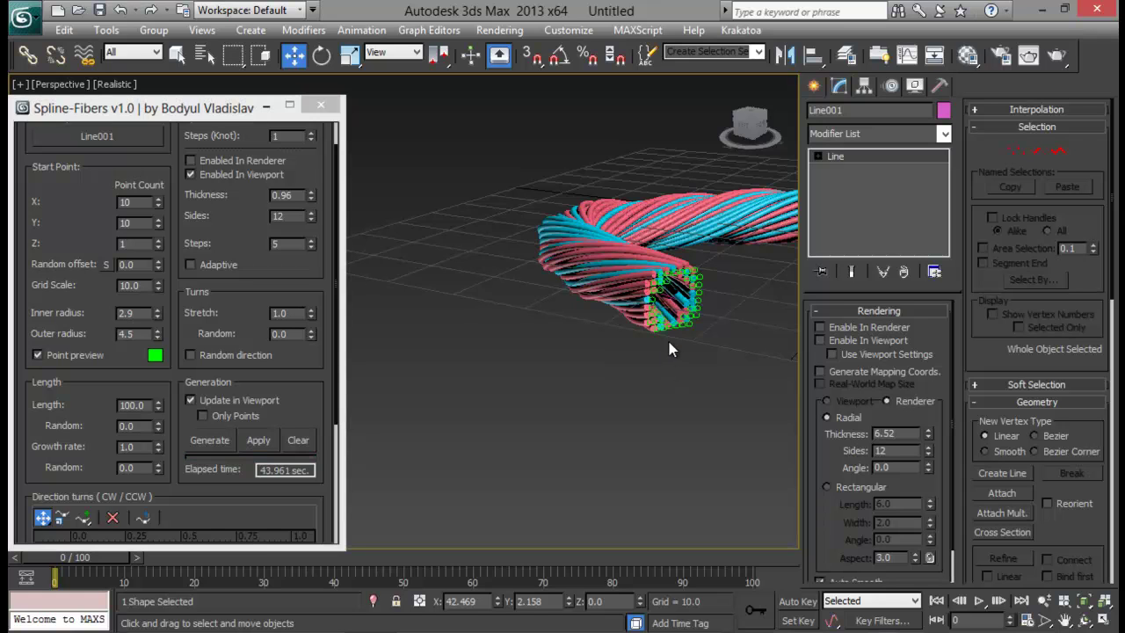
middle_click_drag(668, 349, 599, 396, "alt")
middle_click_drag(625, 203, 695, 518)
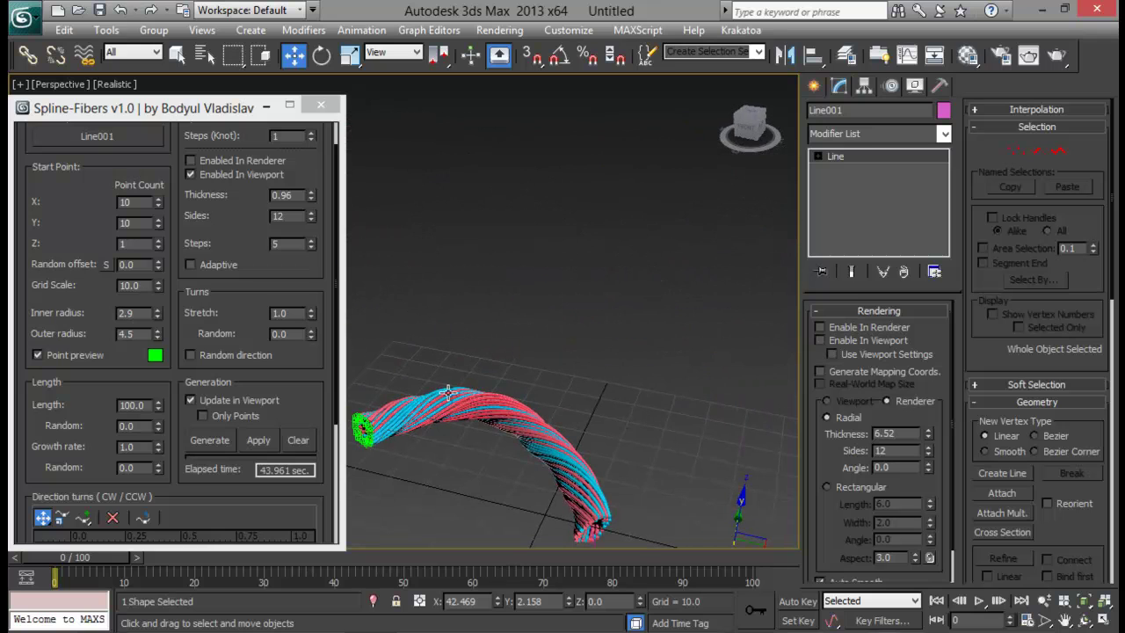
middle_click_drag(517, 364, 586, 352)
scroll(493, 303, "up", 5)
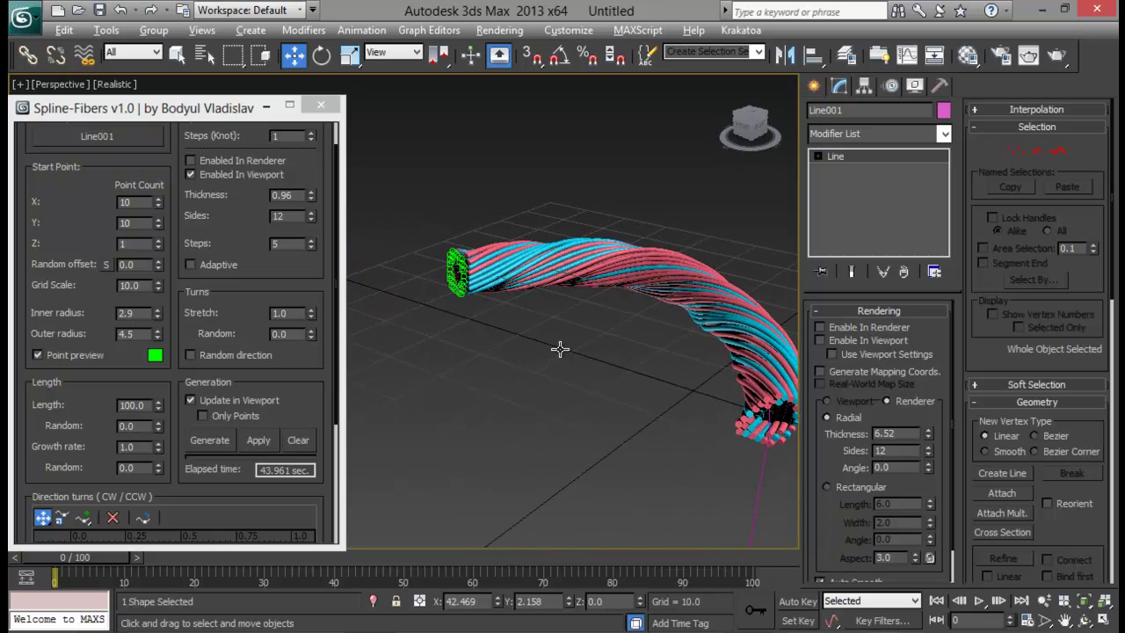
middle_click_drag(702, 313, 644, 339)
scroll(409, 387, "down", 3)
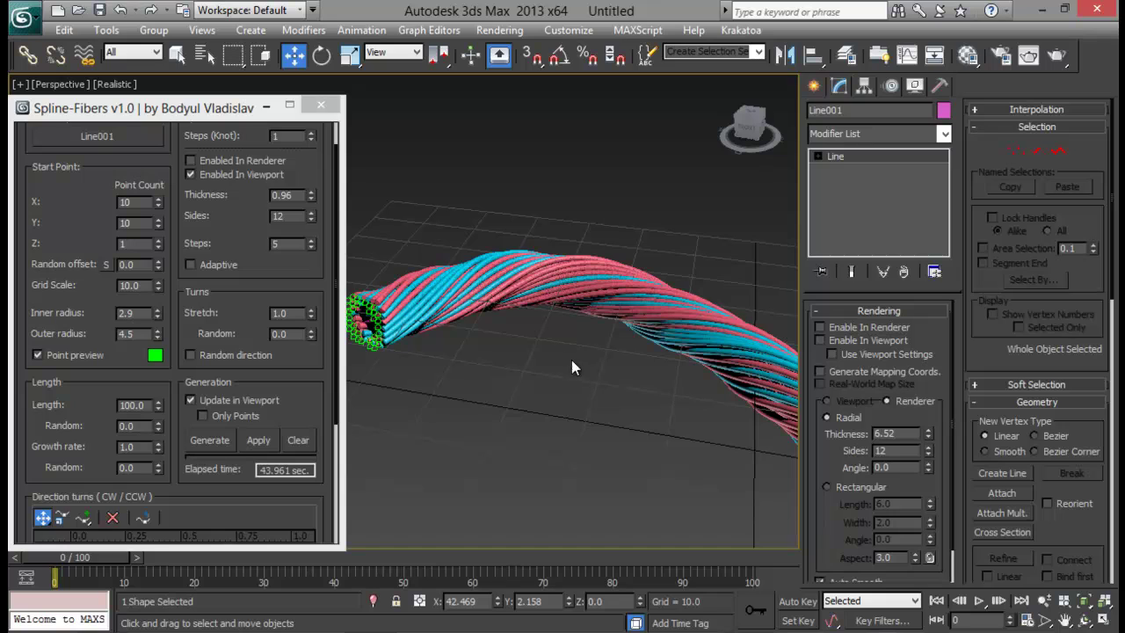
- Clear the generated fibers and turn off their thick display in the viewport
left_click(298, 439)
left_click_drag(86, 404, 140, 380)
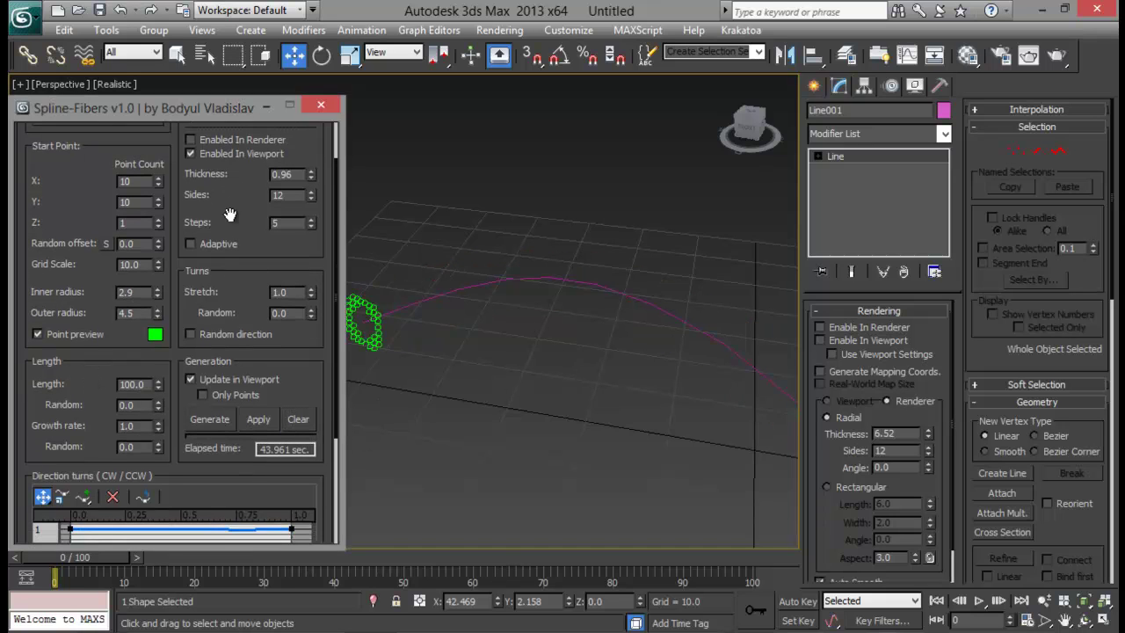
left_click(191, 153)
- Set the fiber length to 150 with a random variation of 50
double_click(136, 384)
type("150")
key("Return")
key("Tab")
type("50")
key("Return")
- Generate the fibers with the randomized lengths and inspect their uneven loose ends
left_click(204, 420)
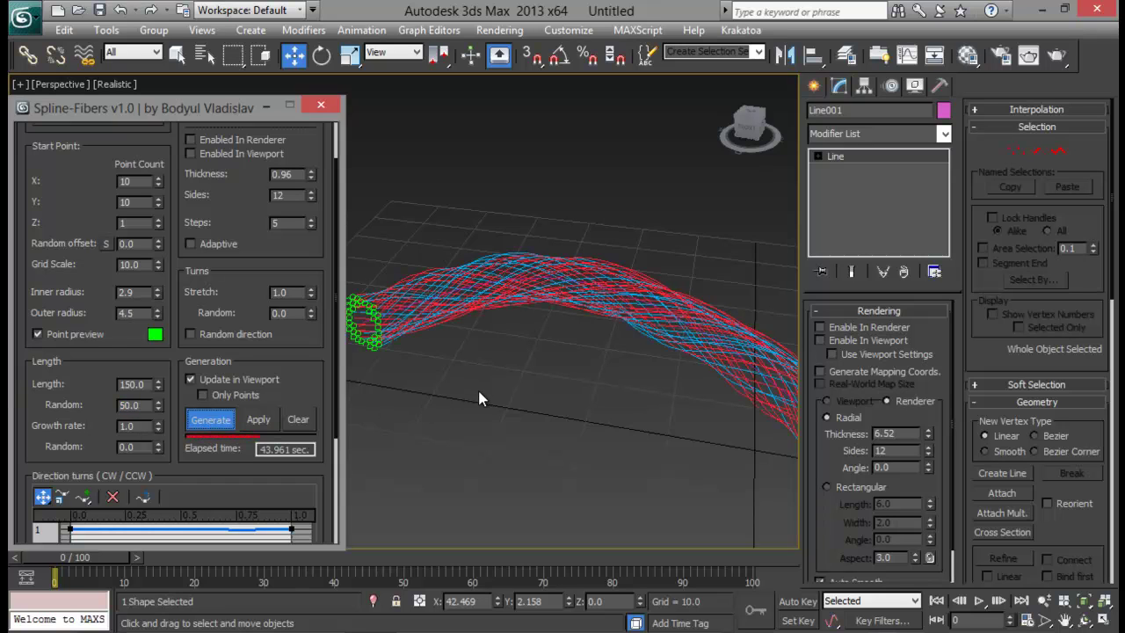
scroll(661, 398, "up", 3)
middle_click_drag(661, 398, 515, 357)
scroll(515, 357, "down", 3)
middle_click_drag(580, 342, 544, 254)
middle_click_drag(601, 420, 592, 412)
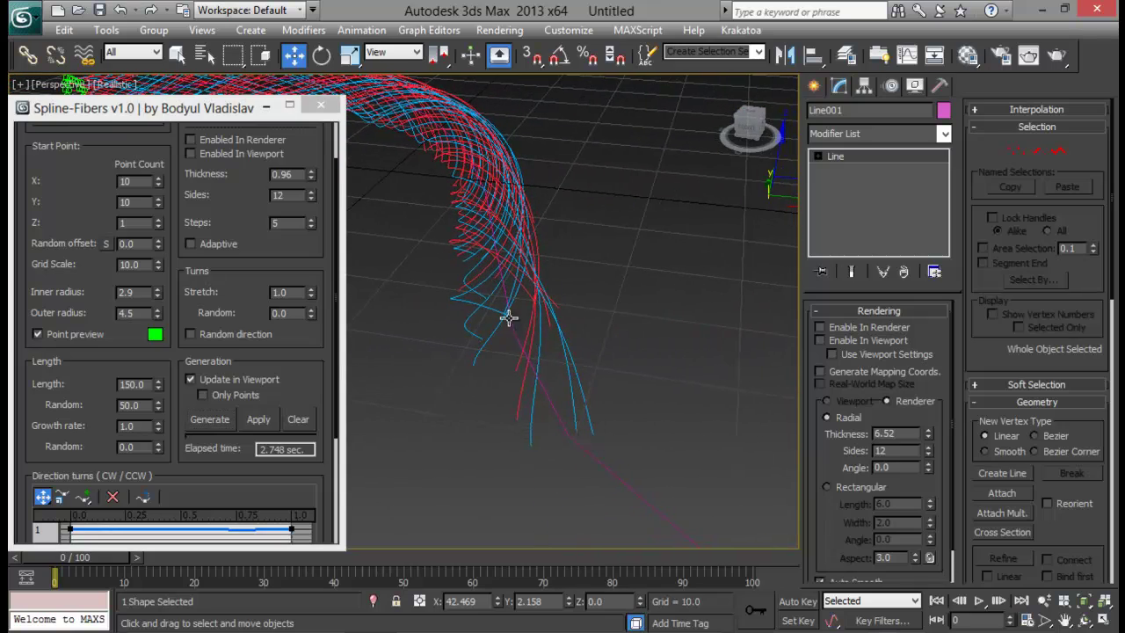
middle_click_drag(502, 313, 515, 326, "alt")
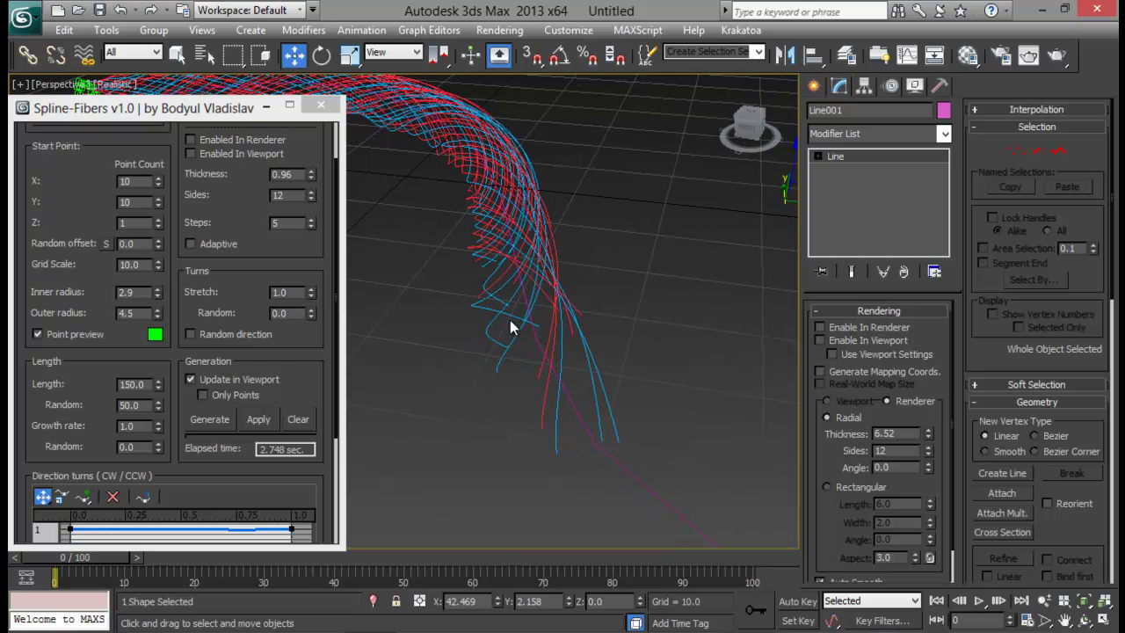
- Enable the thick viewport display of the fibers again and inspect the strand ends up close
left_click(190, 153)
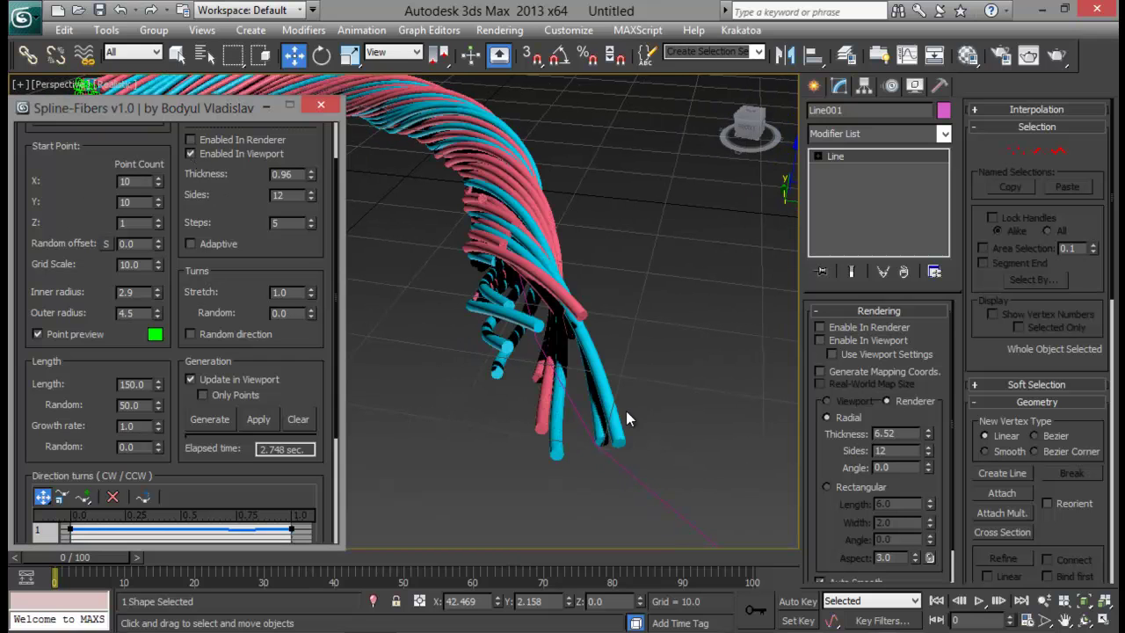
middle_click_drag(596, 375, 650, 360, "alt")
middle_click_drag(731, 367, 684, 354)
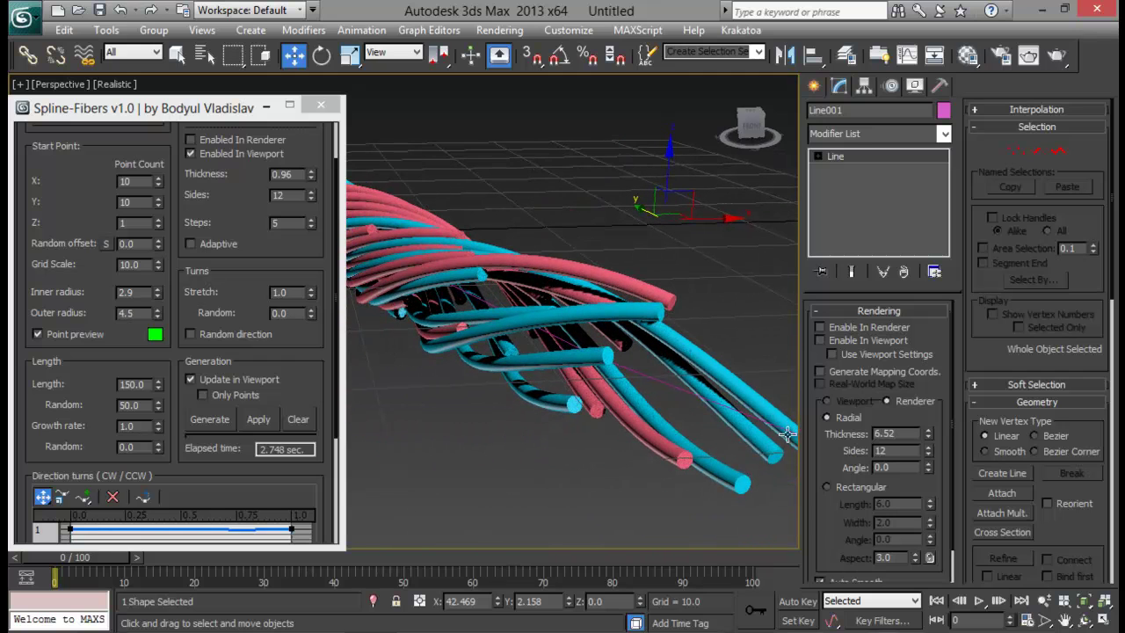
middle_click_drag(790, 439, 748, 447)
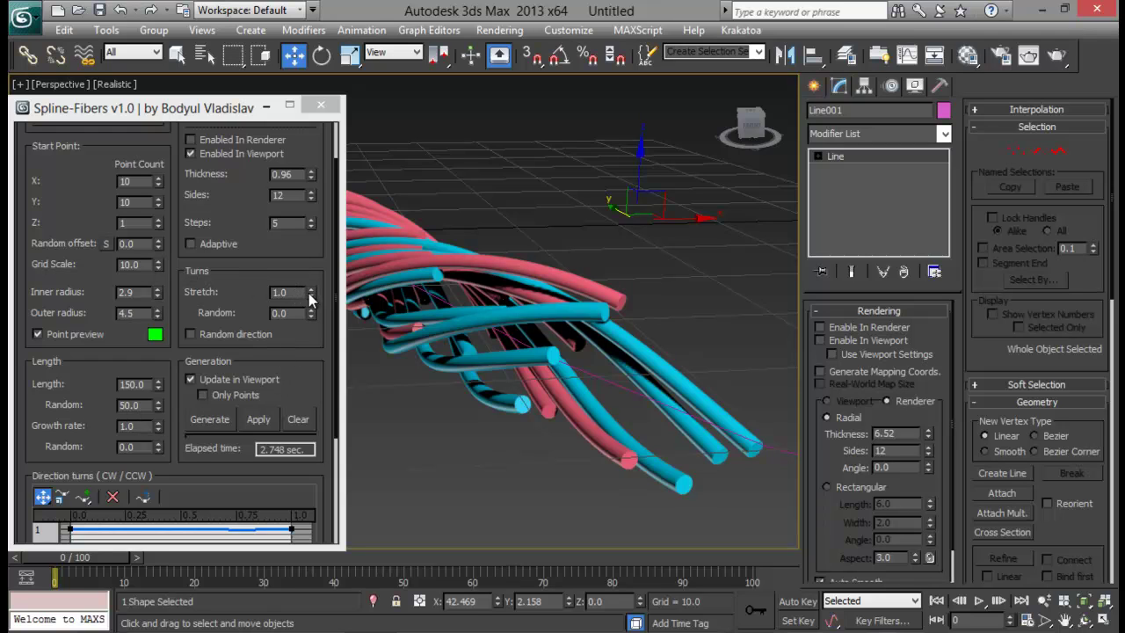
- Turn on random direction for the fiber turns
left_click(243, 334)
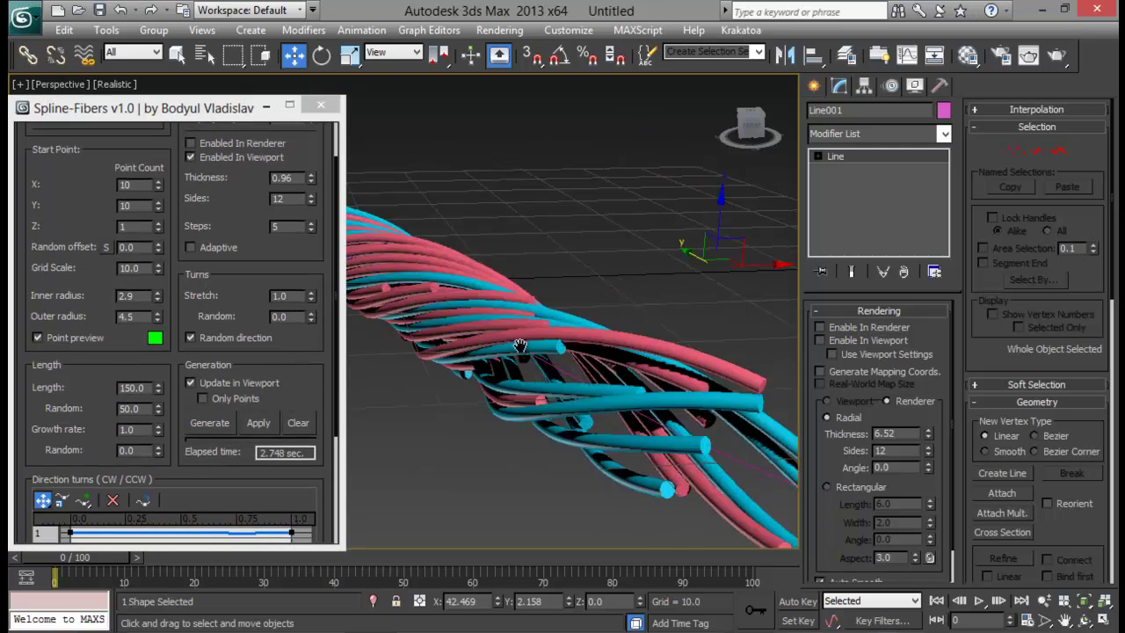
scroll(555, 360, "down", 5)
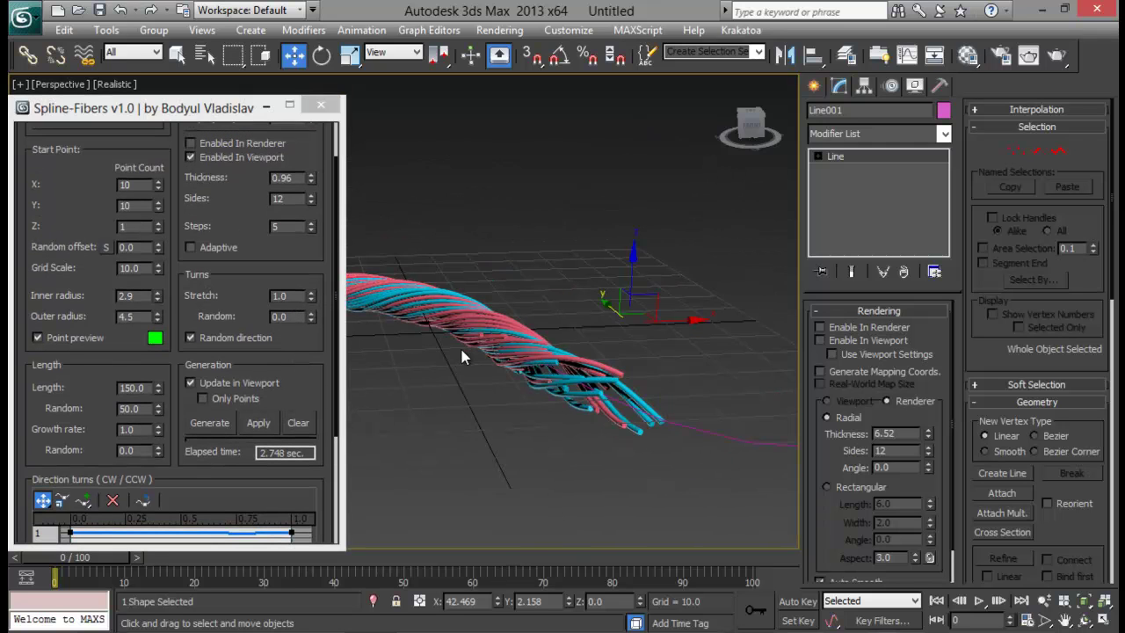
middle_click_drag(435, 313, 476, 341)
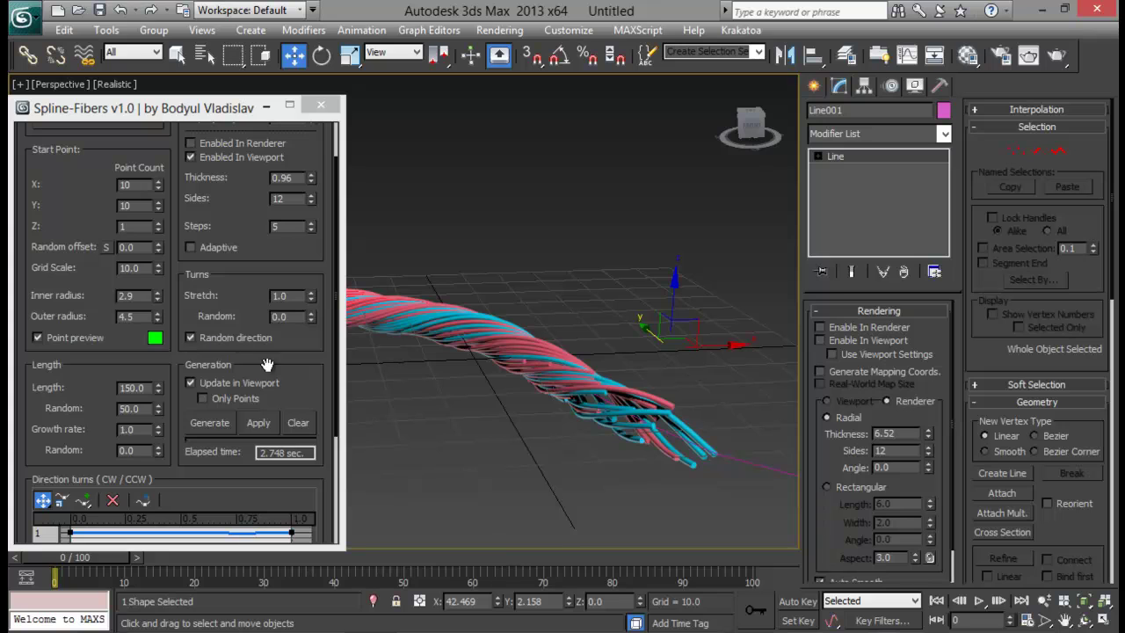
- Clear the existing fibers, turn off their thick viewport display and regenerate them along the line with random turn directions
left_click(299, 423)
left_click(191, 157)
middle_click_drag(392, 263, 472, 341, "alt")
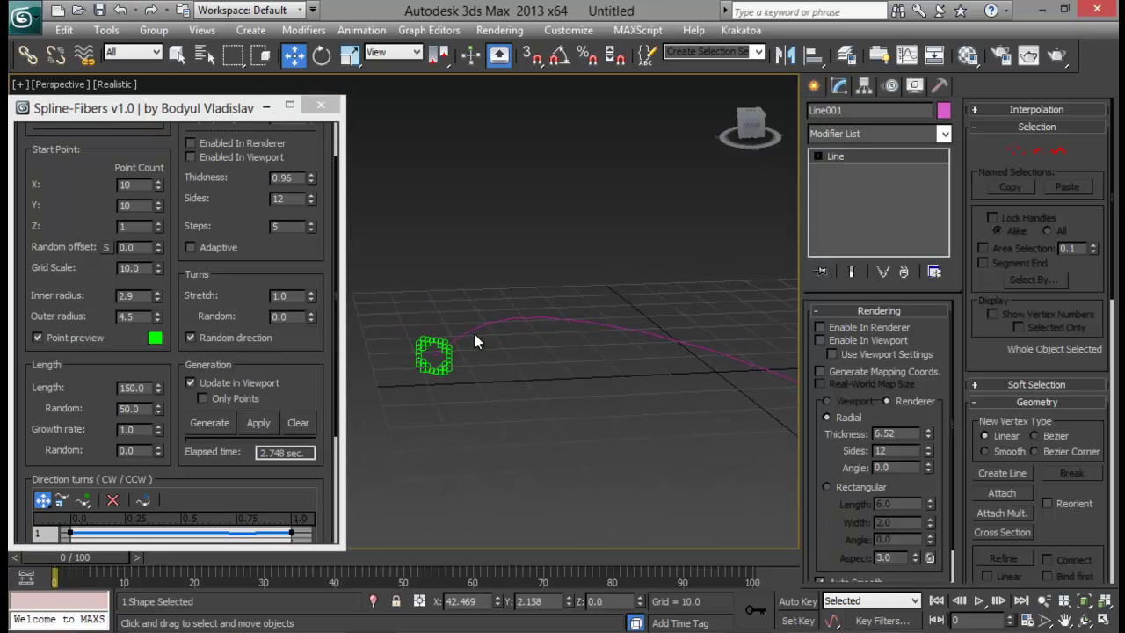
left_click(225, 422)
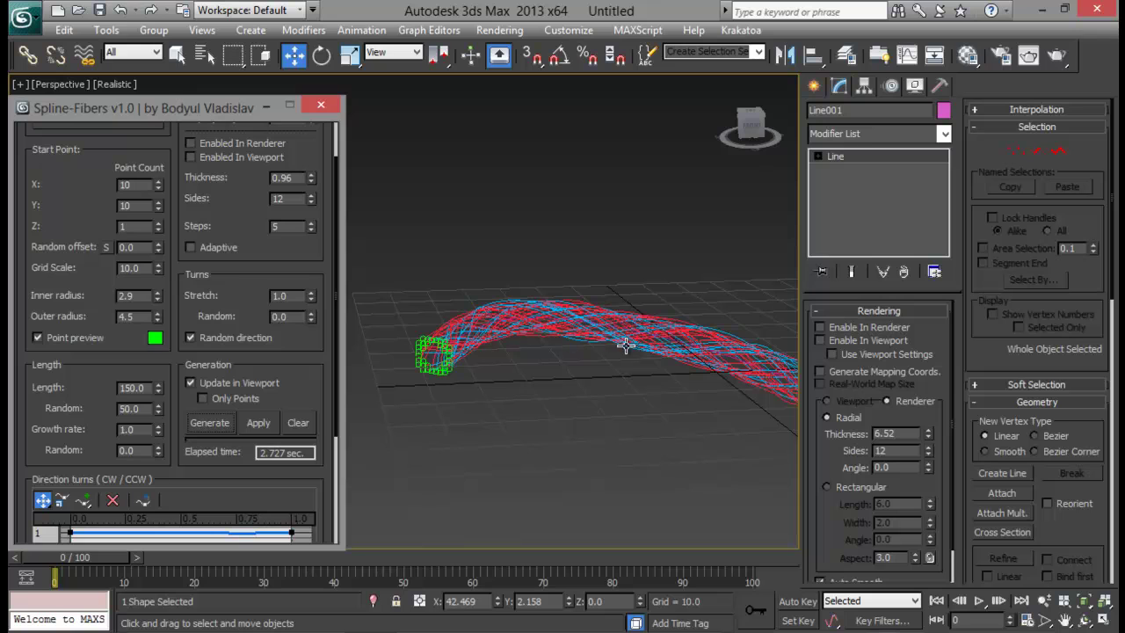
- Enable the thick viewport display, inspect the crossing strands from several angles and deselect the line
left_click(190, 159)
mouse_move(615, 451)
middle_mouse_down("alt")
mouse_move(590, 399)
mouse_move(650, 381)
middle_mouse_up("alt")
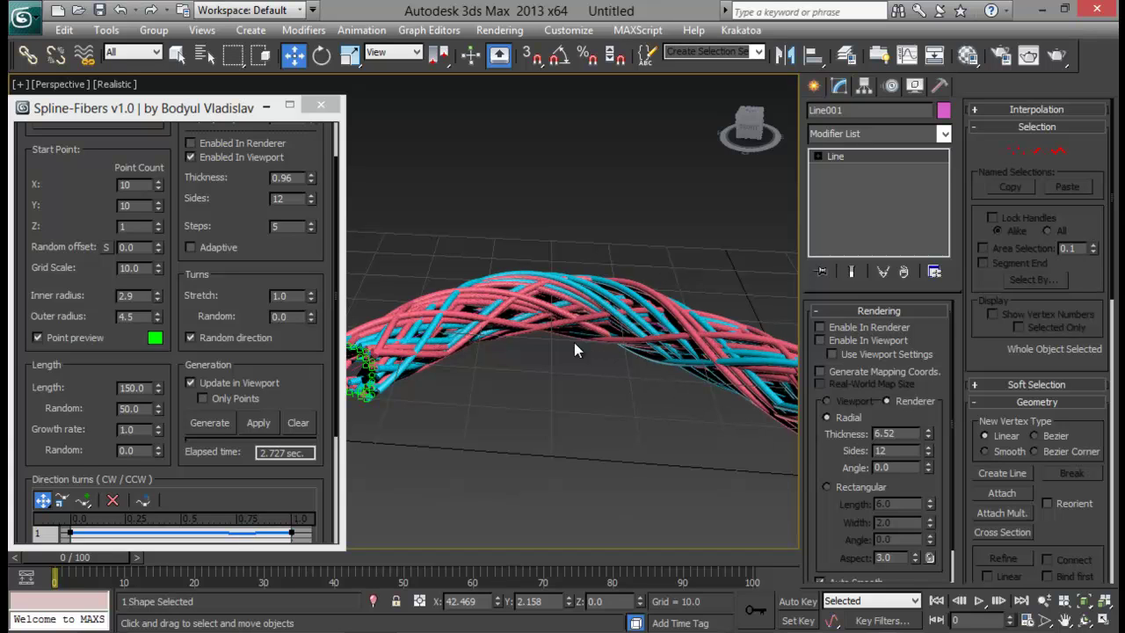
left_click(600, 385)
middle_click_drag(600, 385, 516, 356, "alt")
- Lower the start point of the direction turns curve to 0.267 and clear the generated fibers
left_click_drag(248, 481, 251, 187)
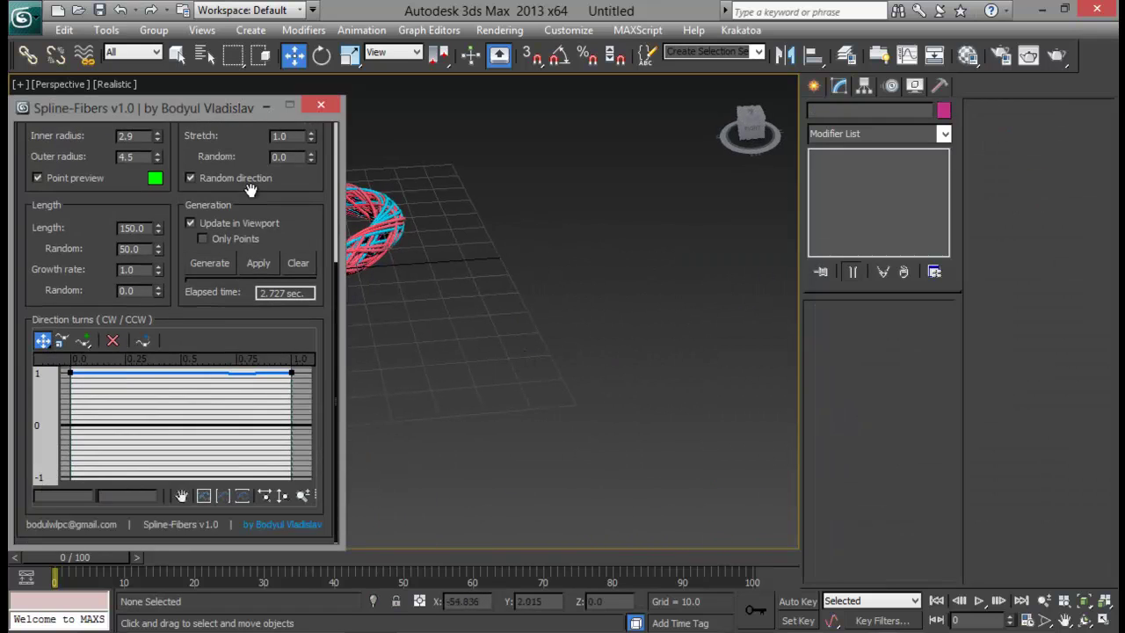
middle_click_drag(353, 261, 530, 293, "alt")
left_click_drag(72, 374, 73, 411)
left_click(298, 263)
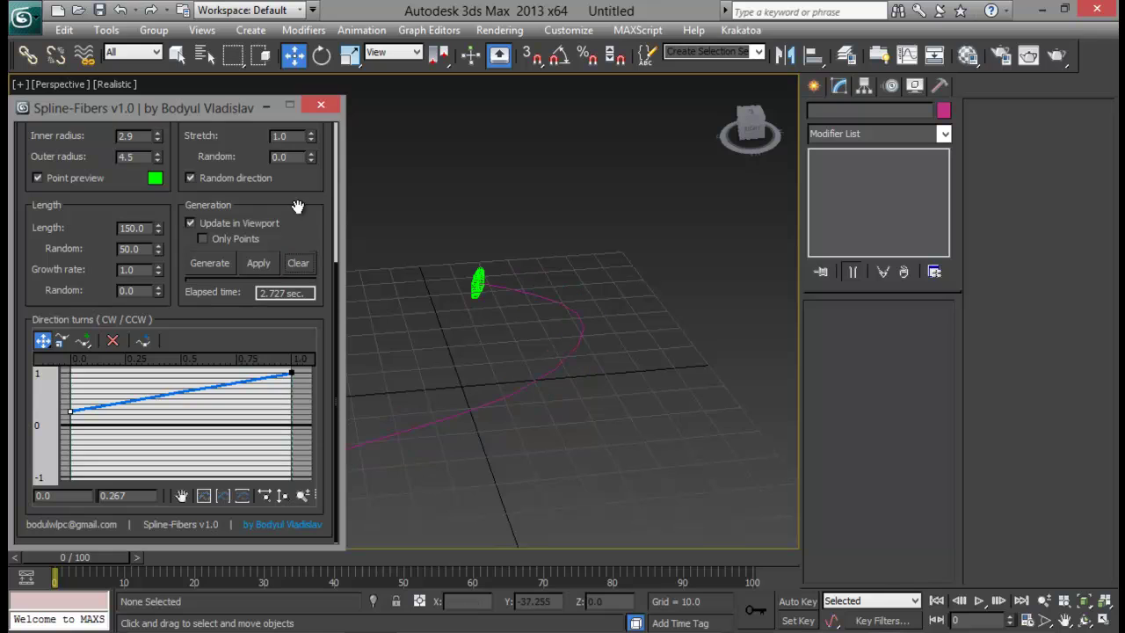
- Turn off the thick viewport display and generate the fibers with the rising direction turns curve
scroll(297, 204, "up", 5)
scroll(294, 317, "down", 3)
left_click(210, 361)
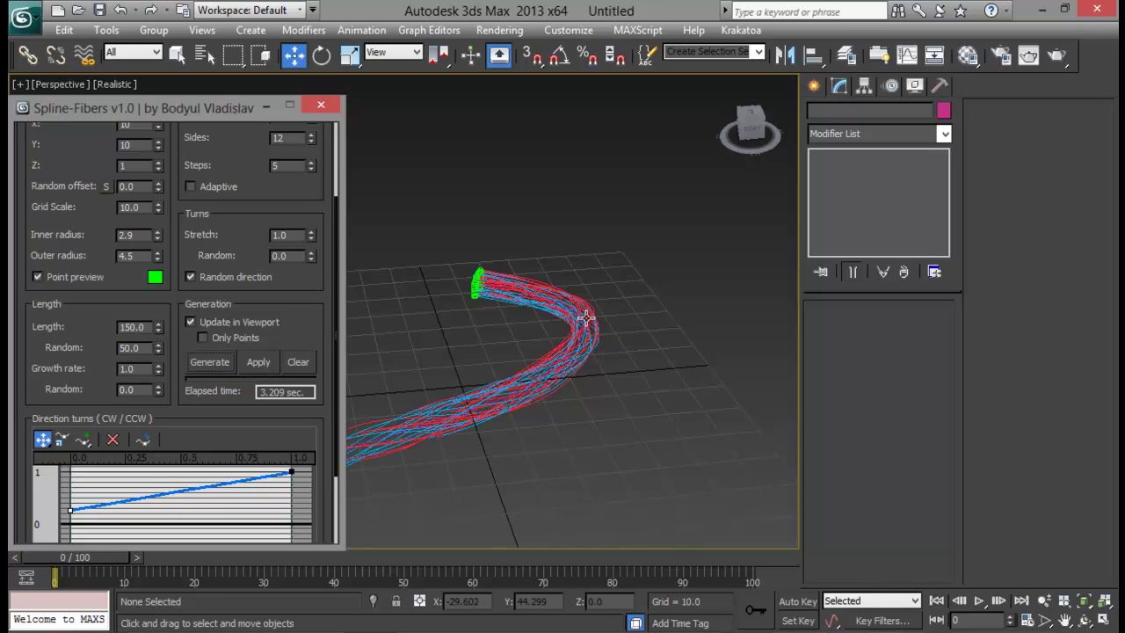
- Show the new fibers with viewport thickness and inspect how their twist changes along the line
scroll(204, 209, "up", 3)
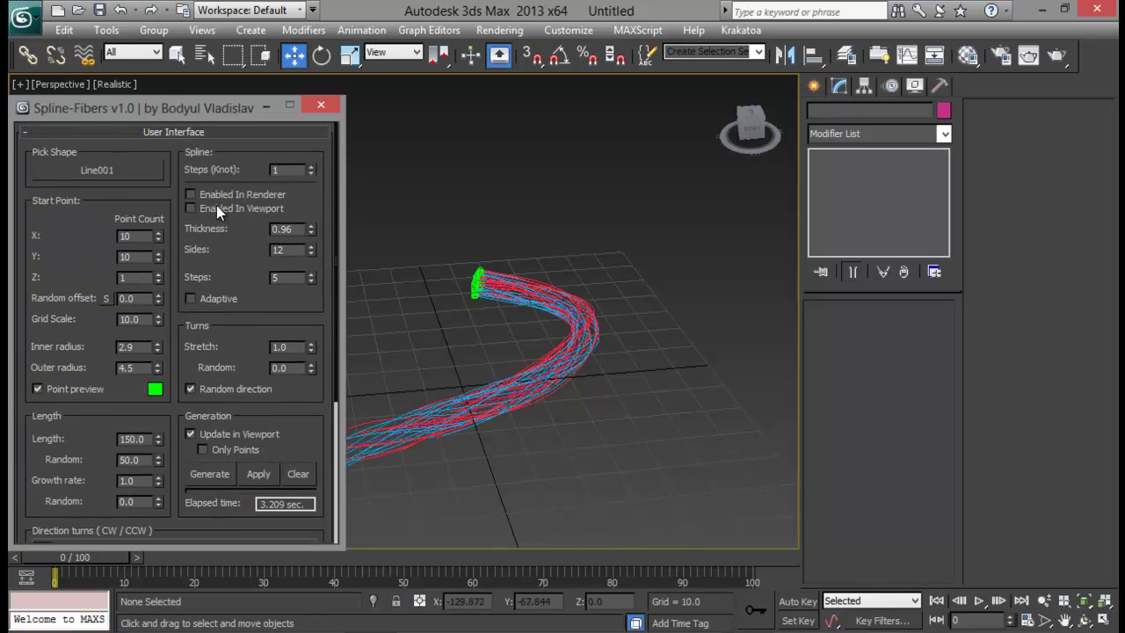
left_click(205, 207)
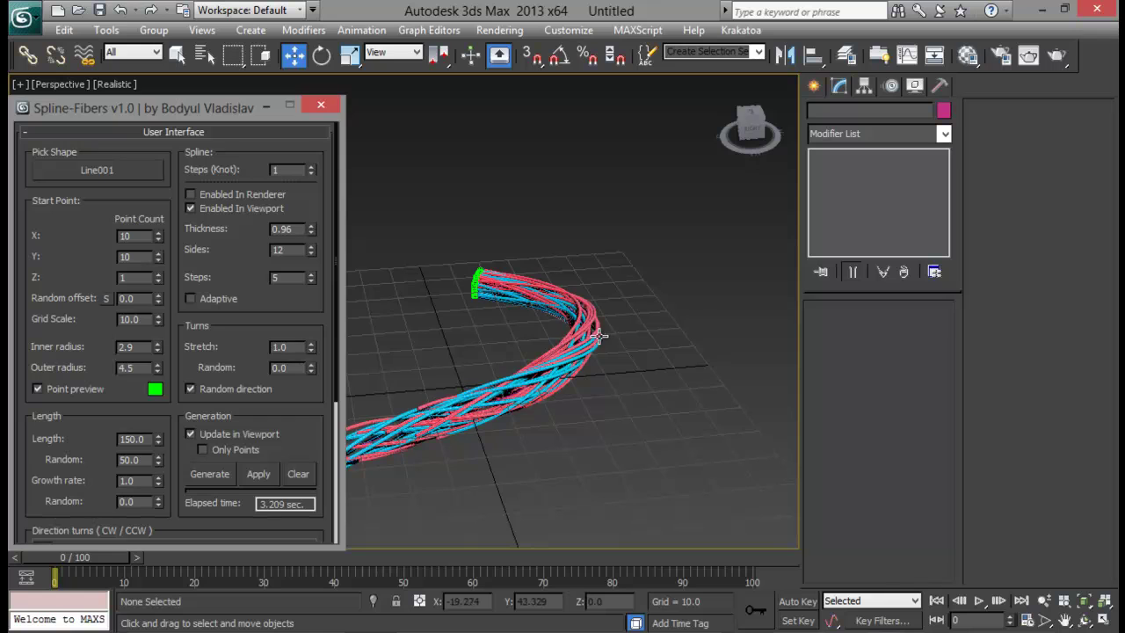
middle_click_drag(600, 337, 741, 303, "alt")
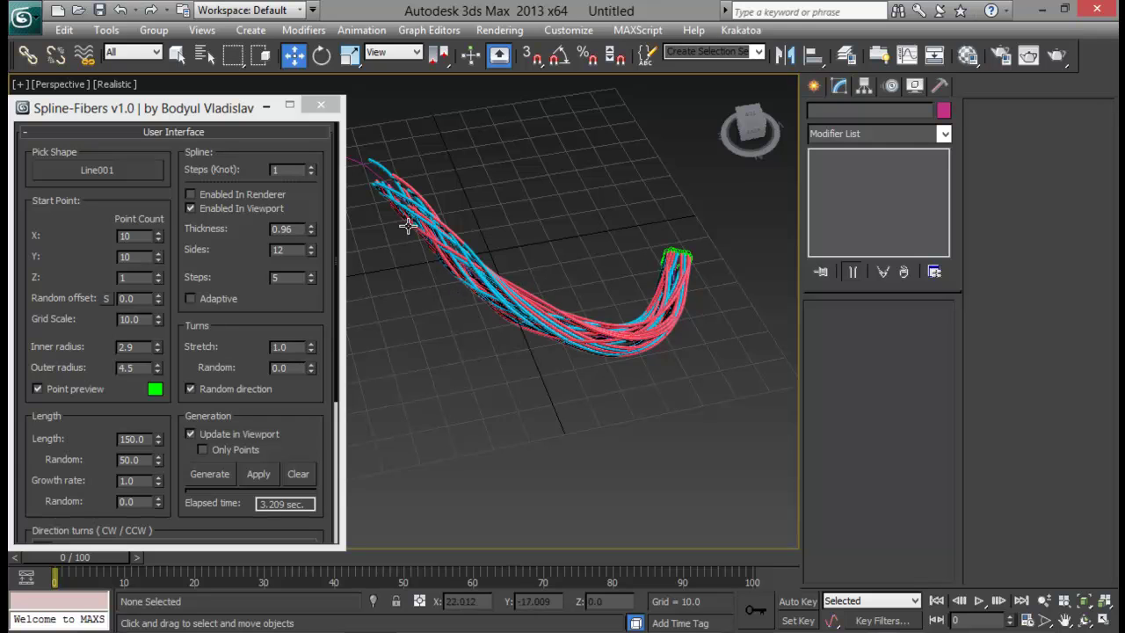
- Reverse the direction turns curve by raising its start point to 1 and lowering its end point, and clear the fibers
left_click_drag(284, 434, 283, 305)
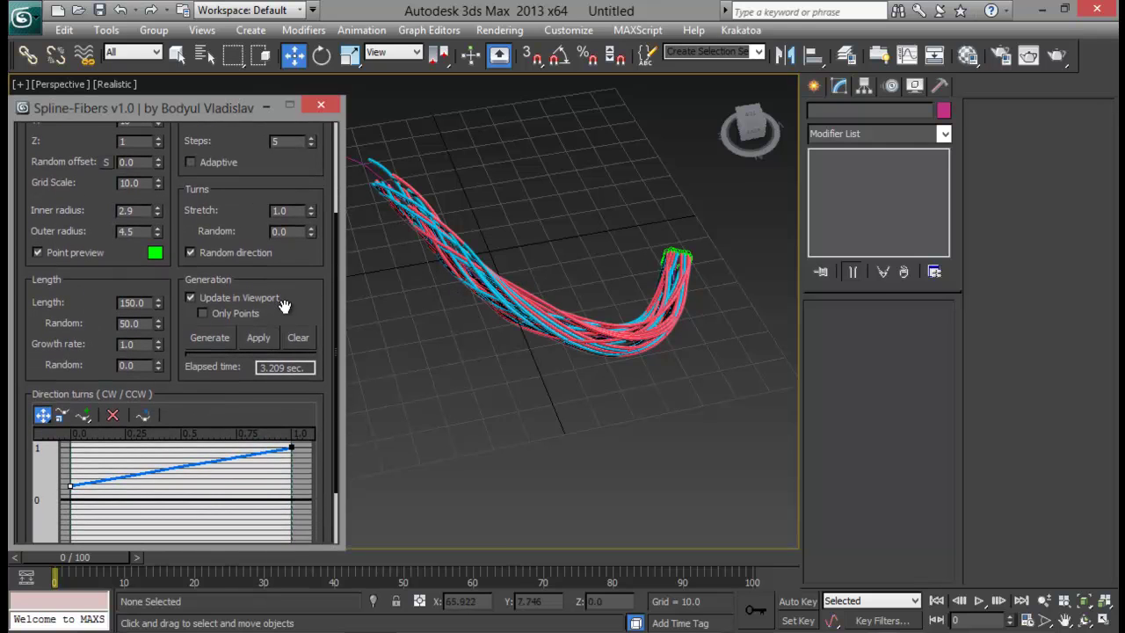
left_click(292, 447)
left_click_drag(71, 486, 70, 448)
left_click_drag(294, 447, 297, 489)
left_click(299, 337)
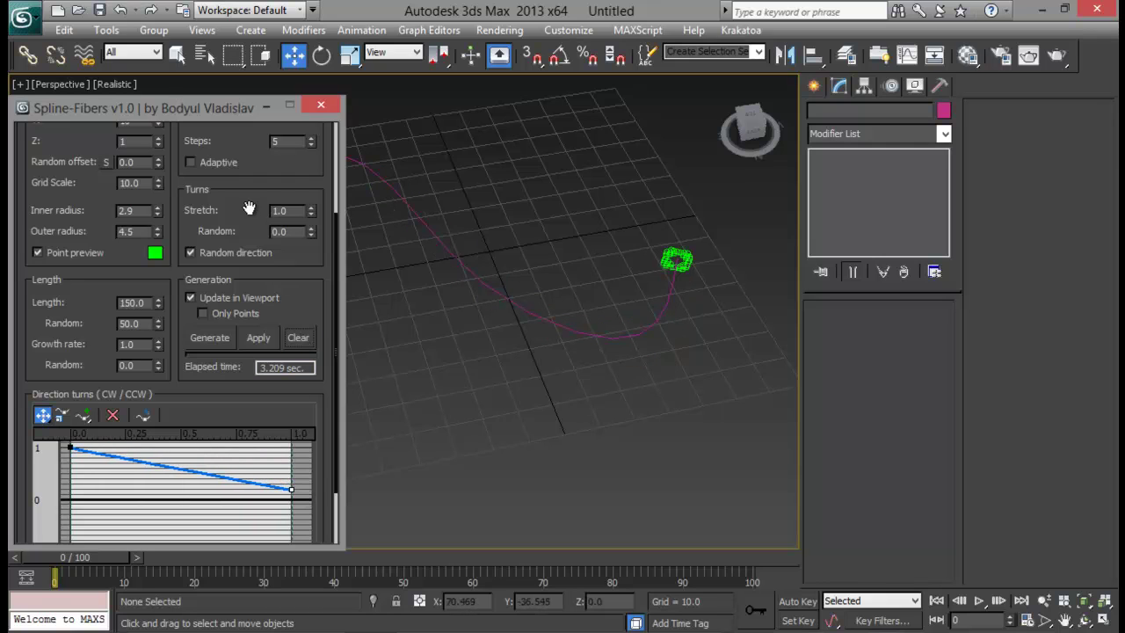
- Turn off the thick viewport display and generate the fibers with the falling direction turns curve
scroll(229, 203, "up", 3)
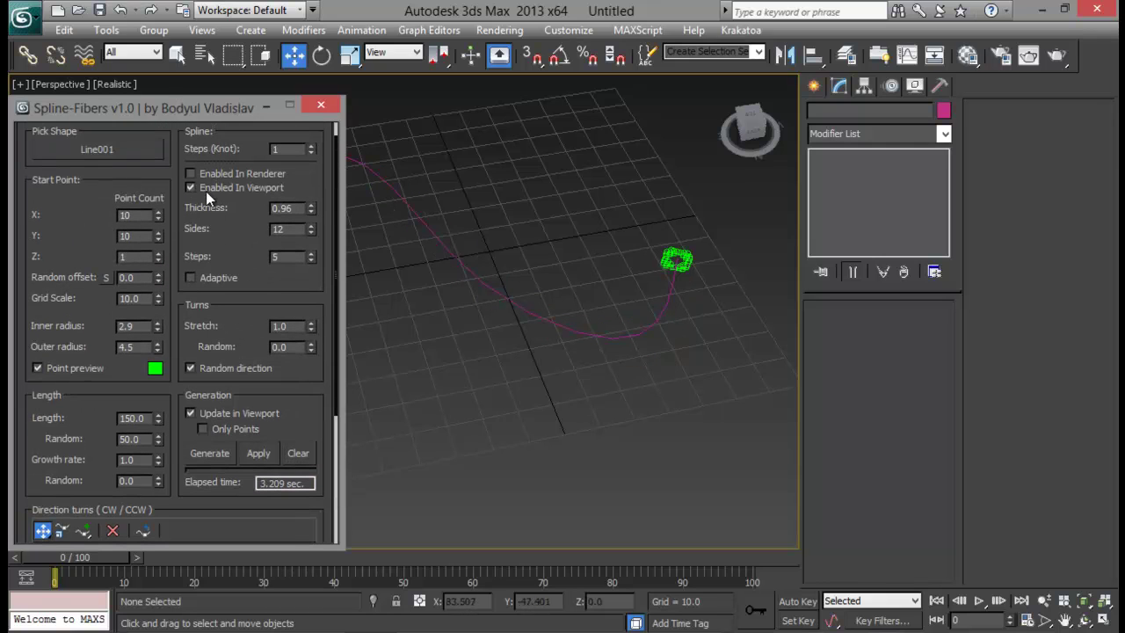
left_click(217, 459)
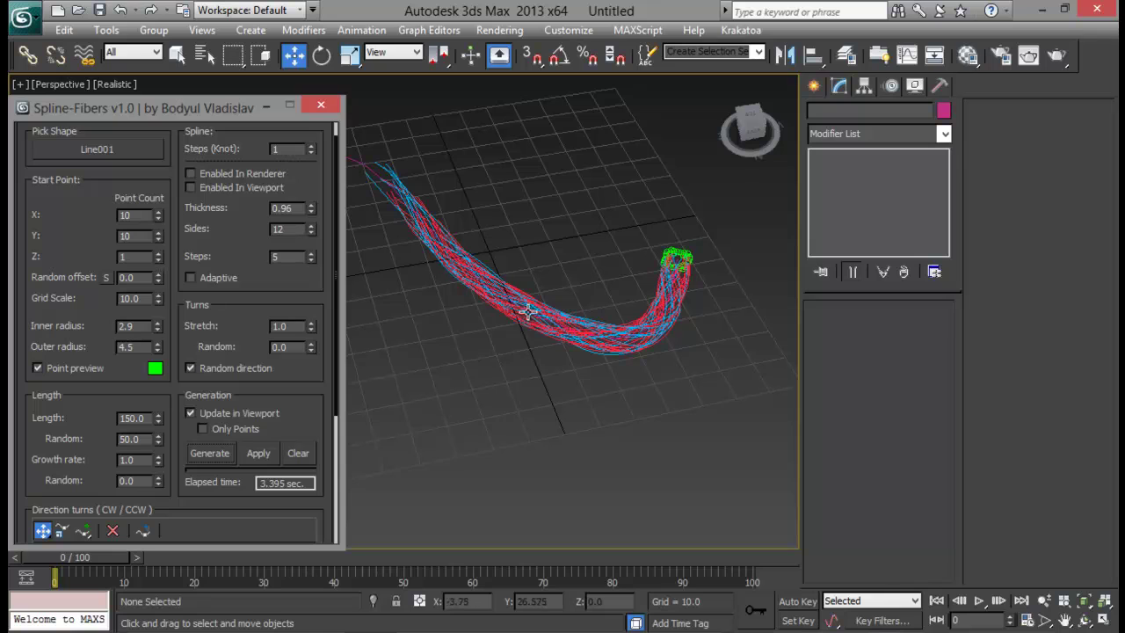
left_click_drag(305, 421, 568, 426)
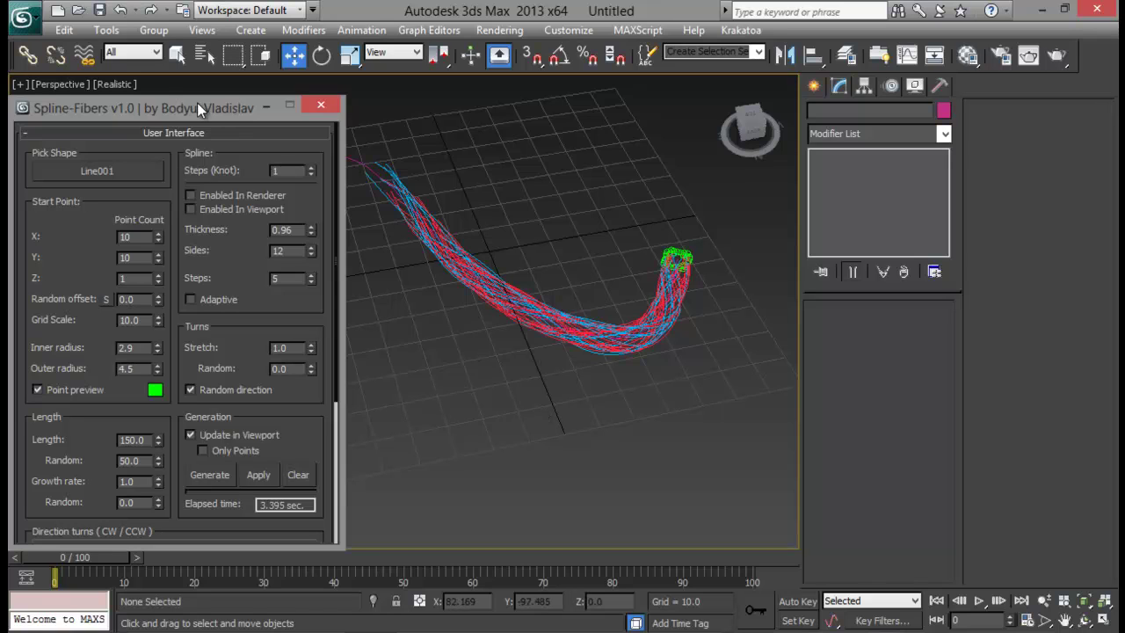
- Close the Spline-Fibers window and view the whole fiber bundle along the line
left_click_drag(198, 103, 364, 96)
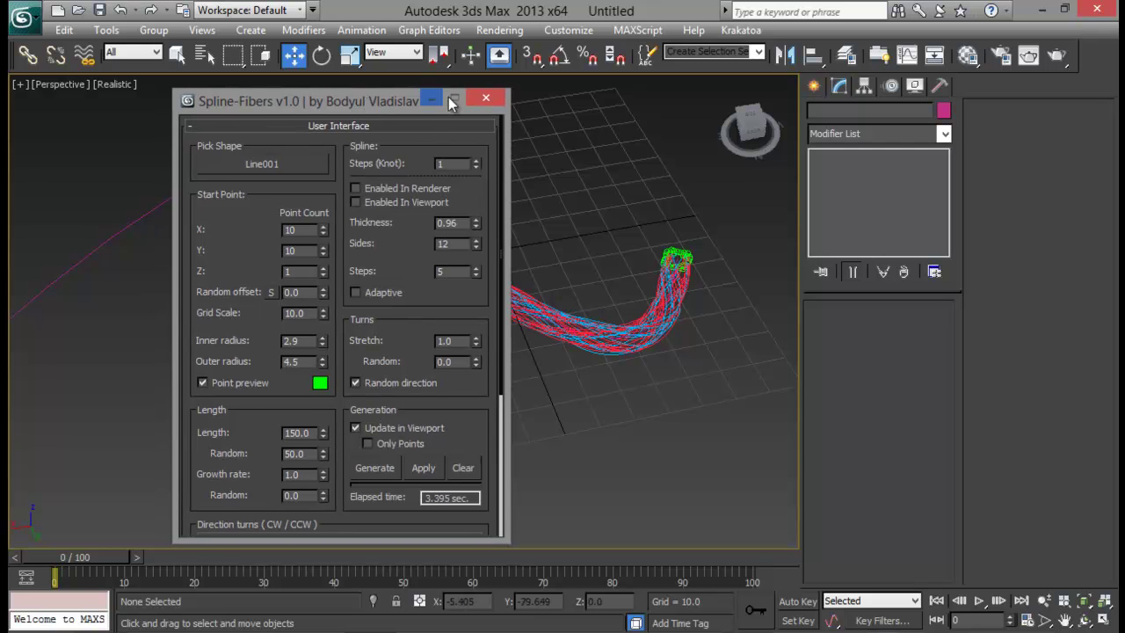
left_click(485, 97)
middle_click_drag(476, 220, 427, 251, "alt")
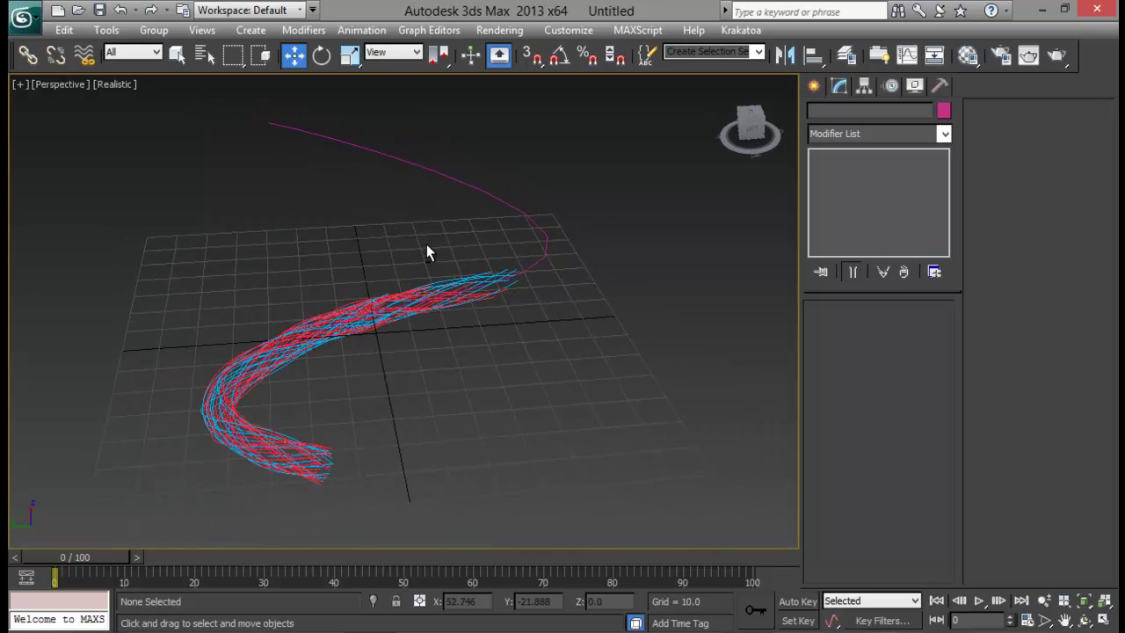